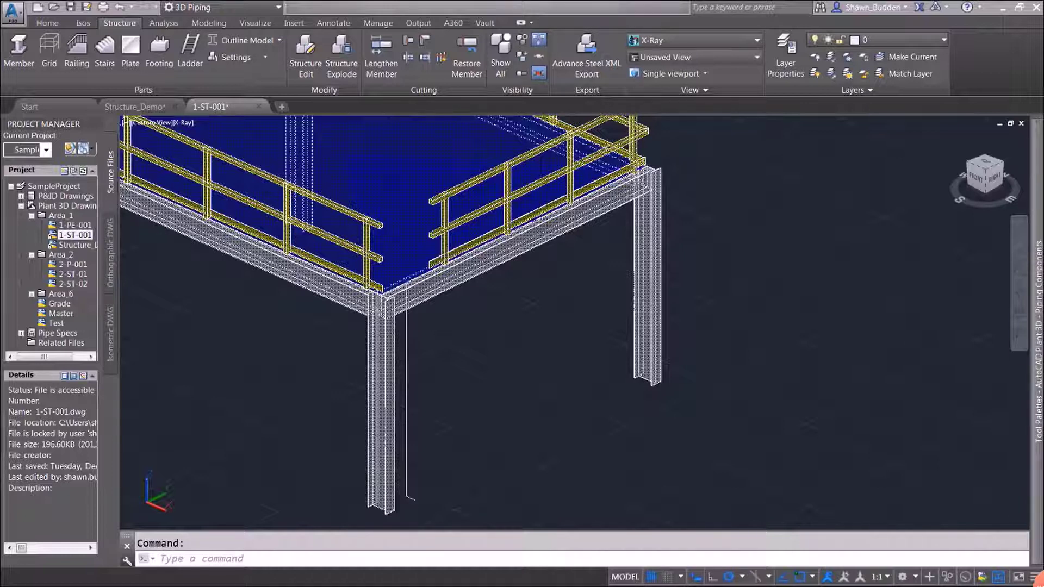
# Step: Start the LINE command and zoom in toward the corner beam
pyautogui.click(625, 426)
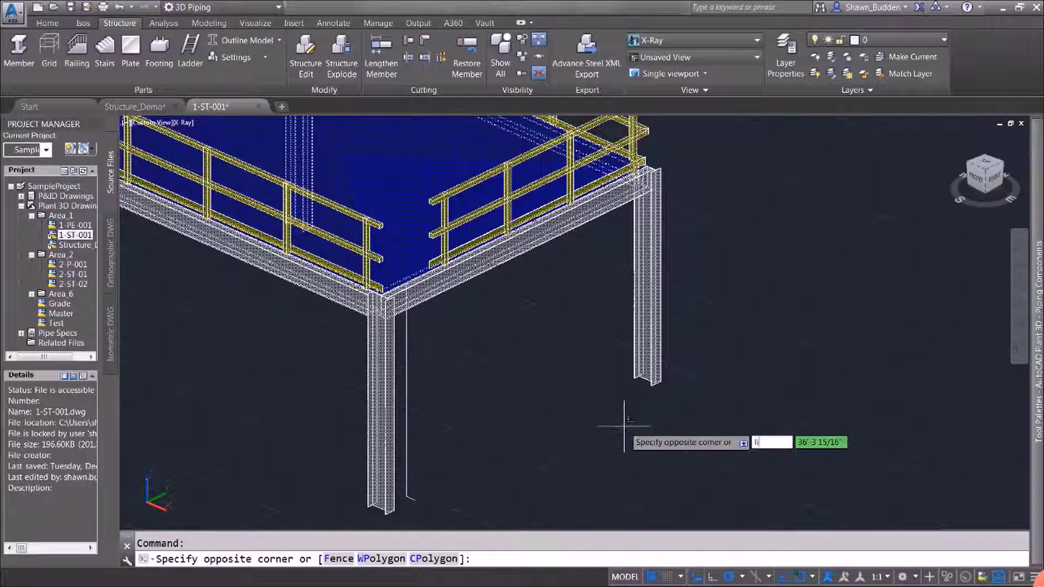
pyautogui.write('line')
pyautogui.press('Return')
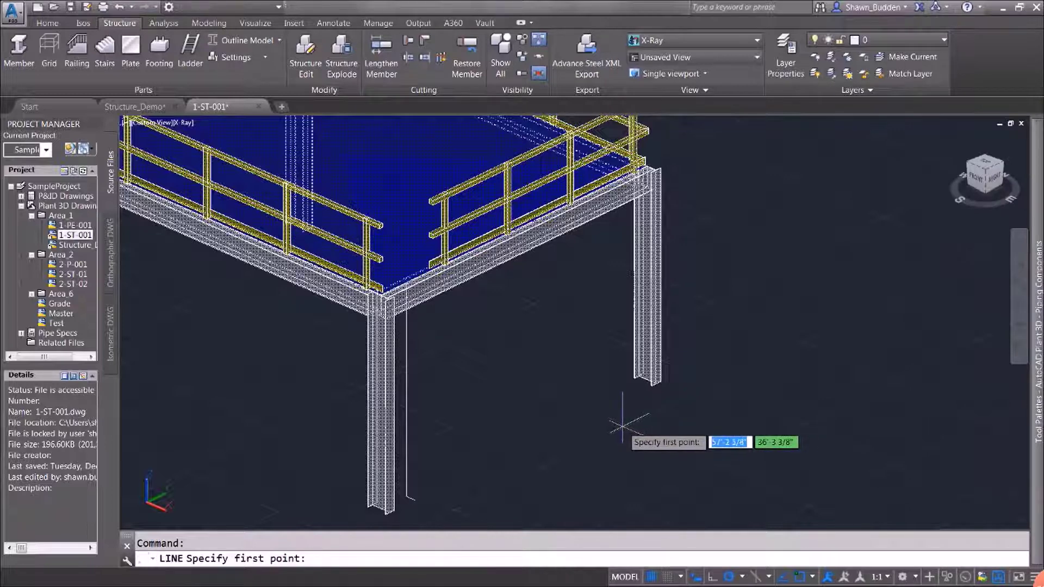
pyautogui.scroll(2, 427, 277)
pyautogui.scroll(2, 426, 280)
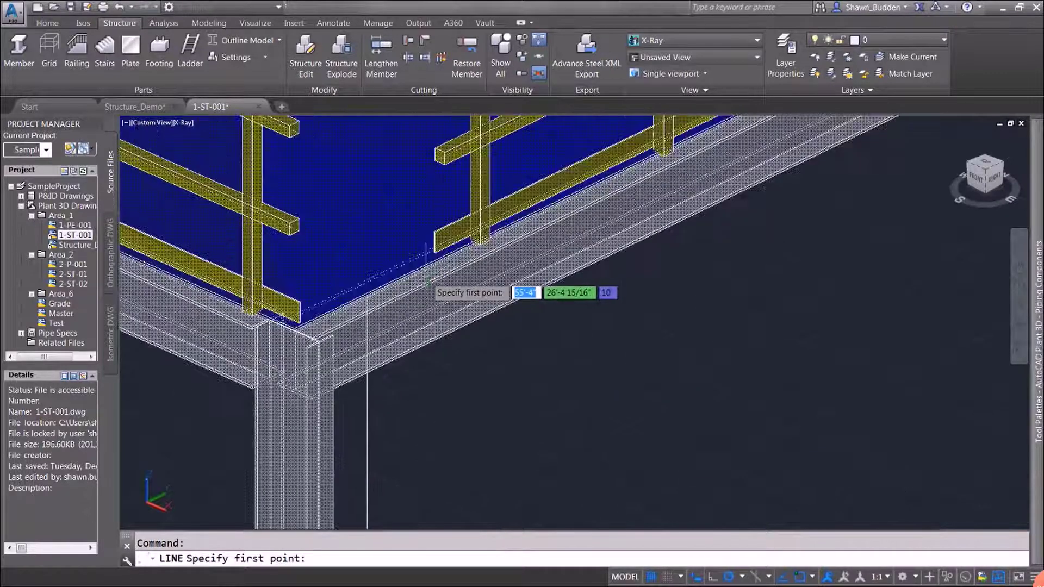
pyautogui.scroll(2, 412, 274)
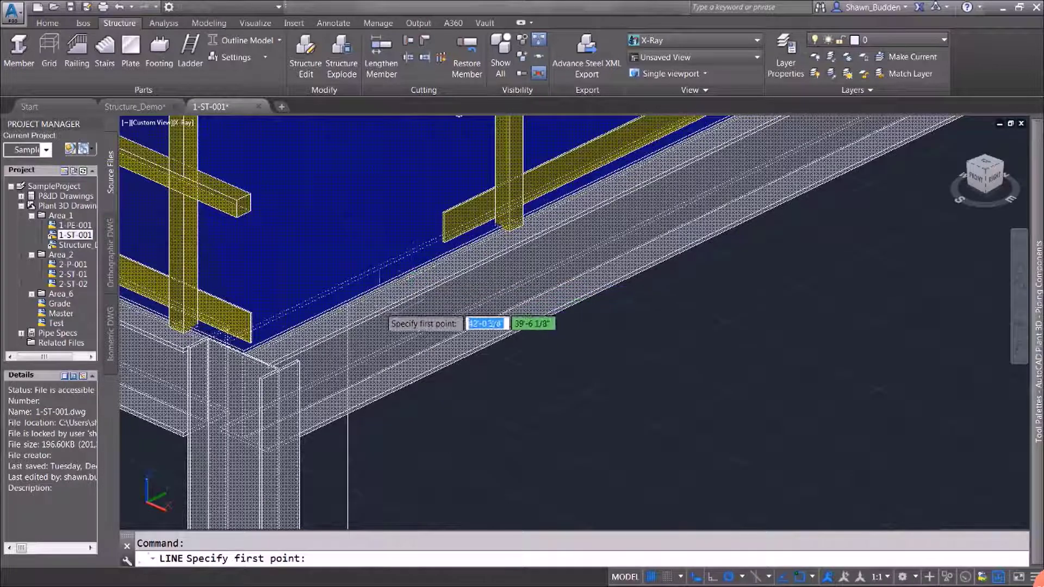
pyautogui.write('55')
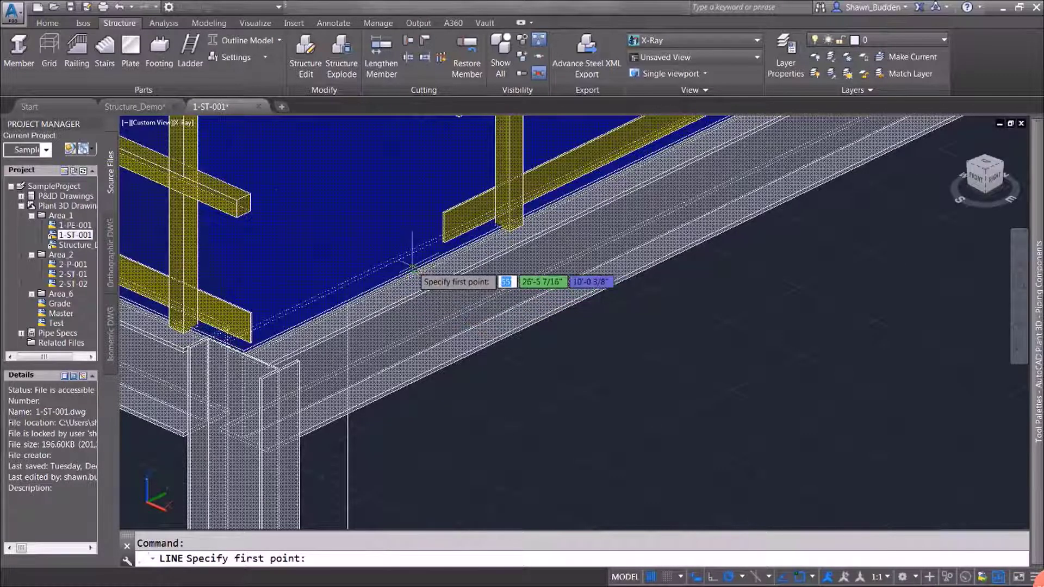
pyautogui.scroll(2, 348, 305)
pyautogui.scroll(2, 350, 304)
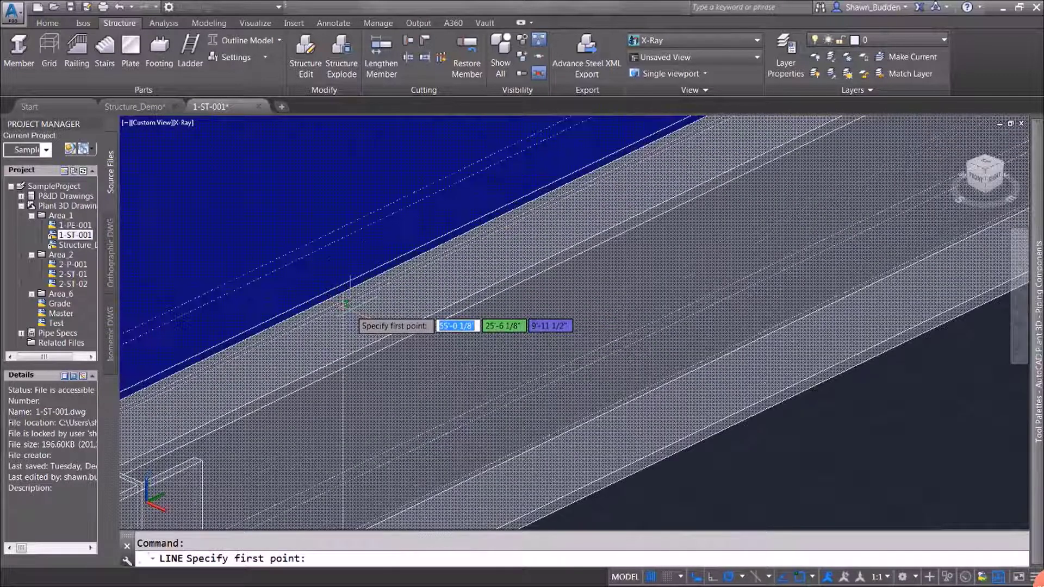
pyautogui.scroll(-3, 362, 293)
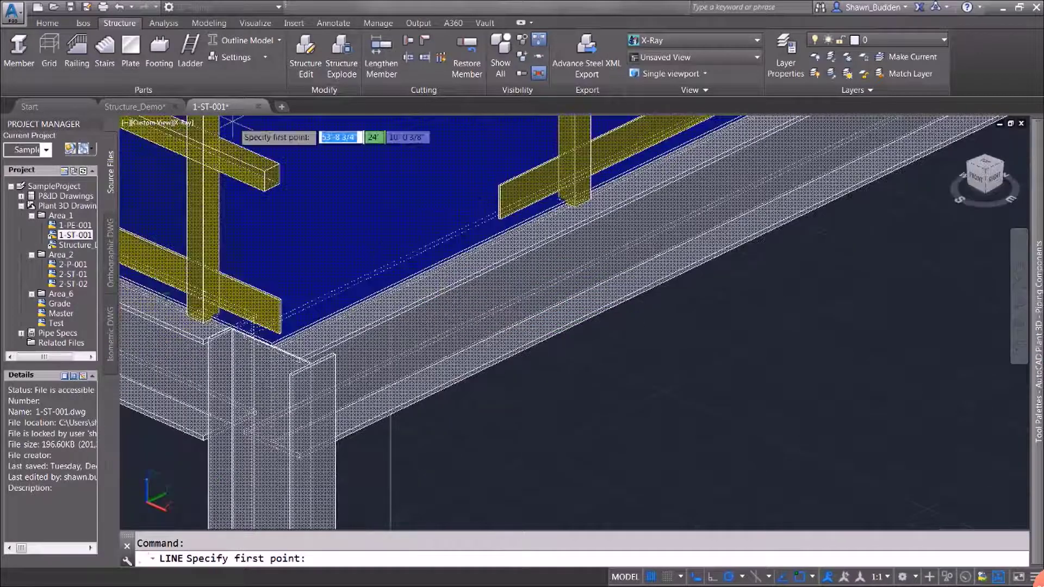
# Step: Pick two close points on the corner beam, cancel the line, and open the visual-style list
pyautogui.click(195, 128)
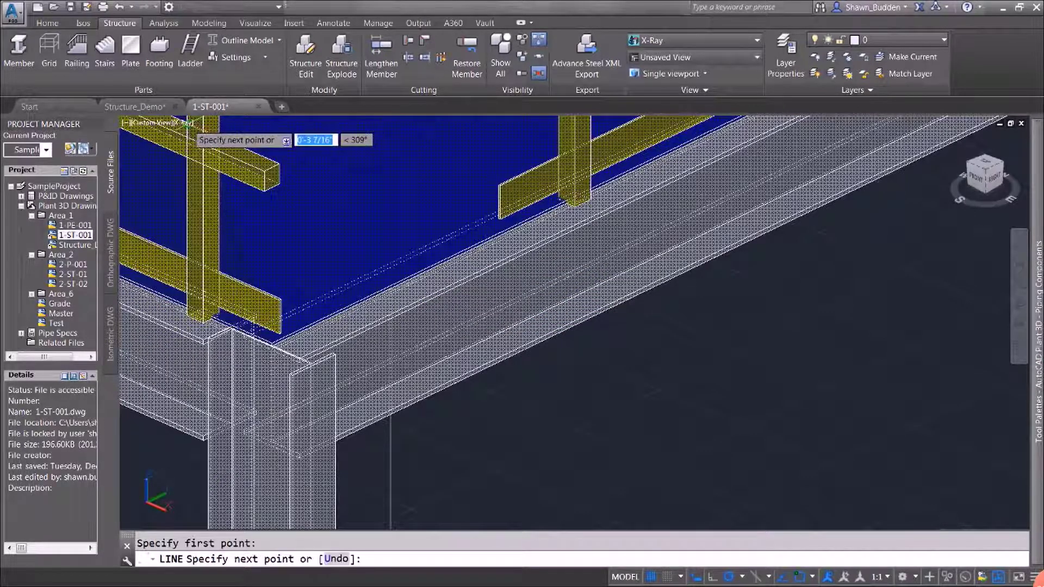
pyautogui.click(191, 126)
pyautogui.press('Escape')
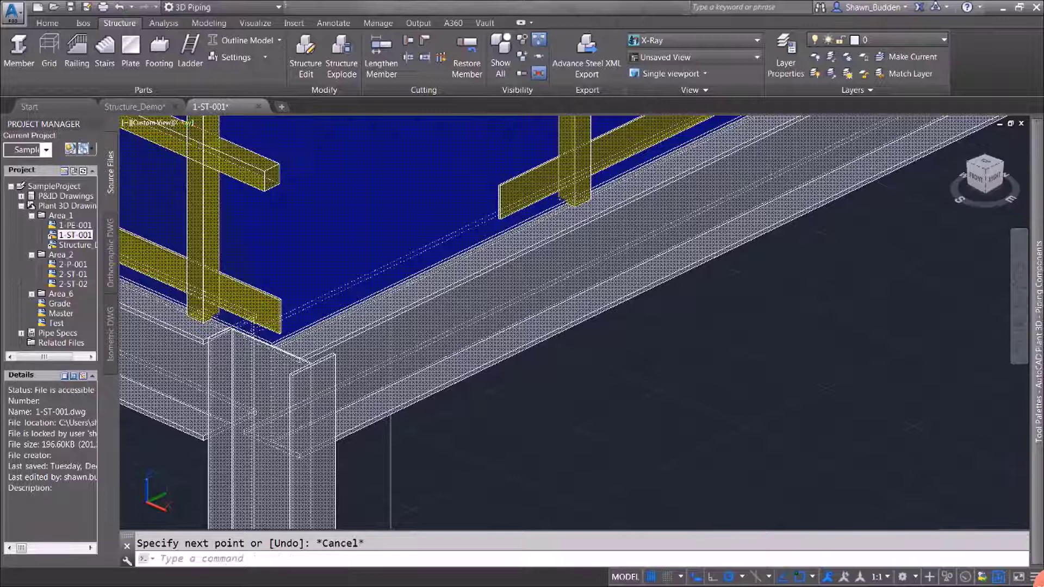
pyautogui.click(189, 126)
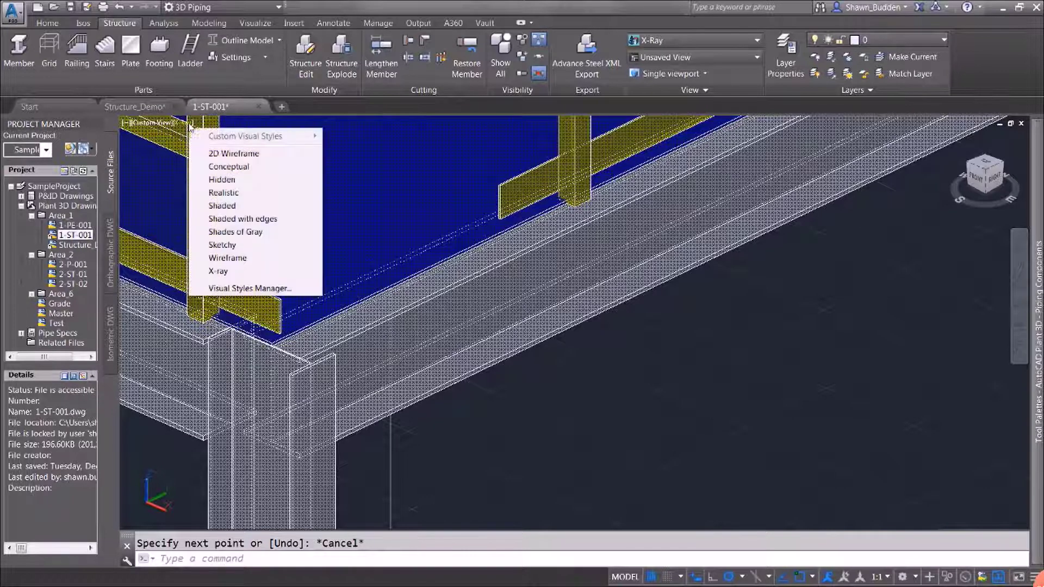
# Step: Switch the view to 2D Wireframe and bring the column-beam corner into view
pyautogui.click(254, 155)
pyautogui.scroll(3, 617, 384)
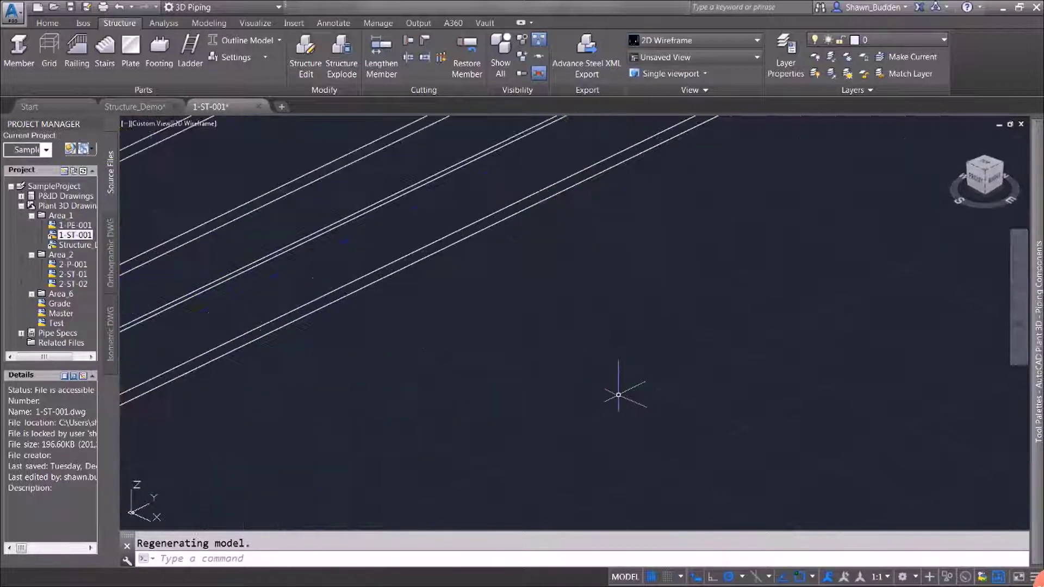
pyautogui.scroll(-5, 619, 395)
pyautogui.scroll(-3, 625, 402)
pyautogui.moveTo(634, 415); pyautogui.dragTo(552, 289, button='middle')
pyautogui.scroll(2, 553, 288)
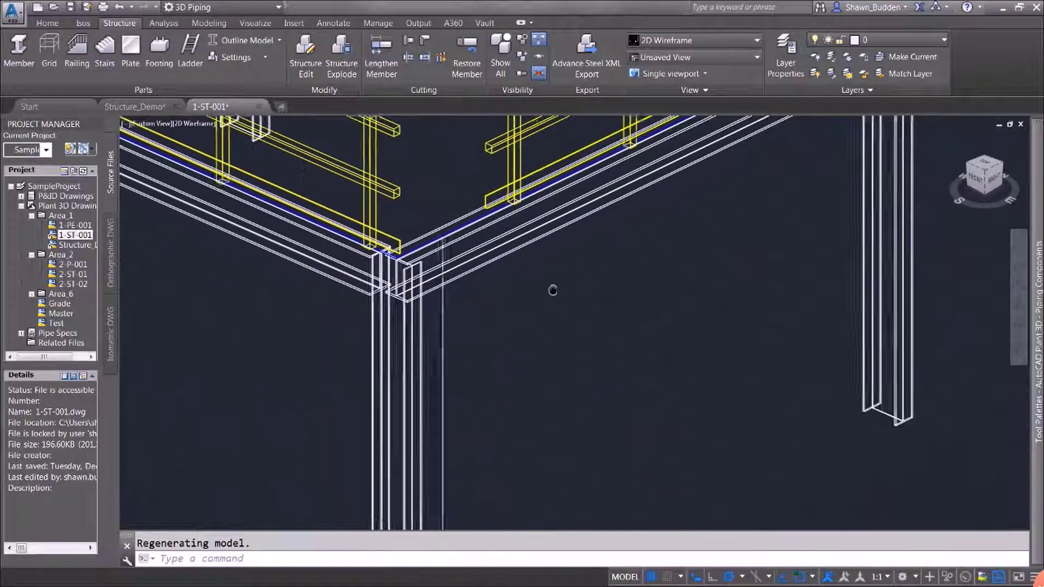
# Step: Draw a line from the beam's edge 10' straight down
pyautogui.write('l')
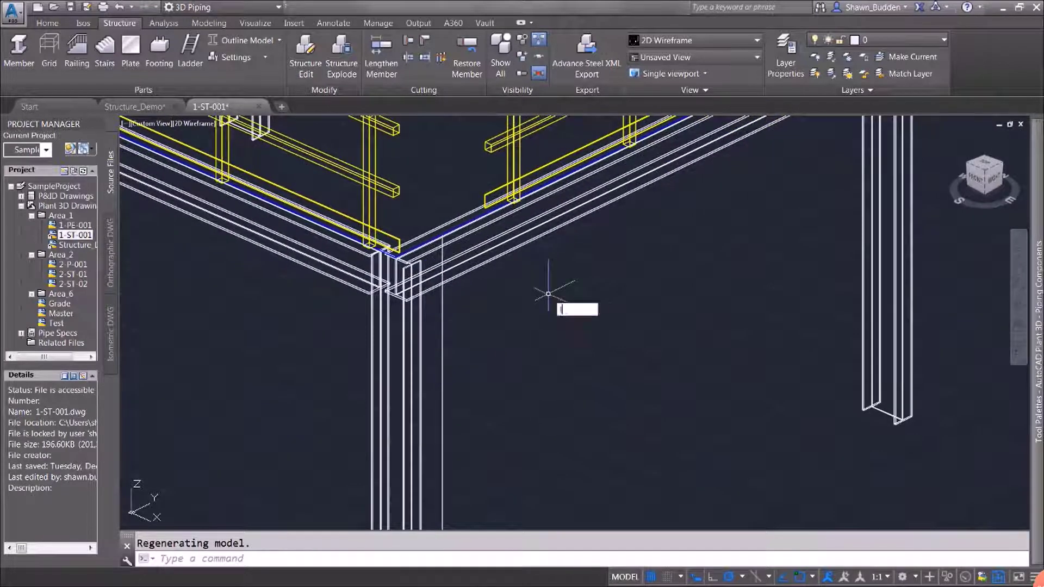
pyautogui.press('Return')
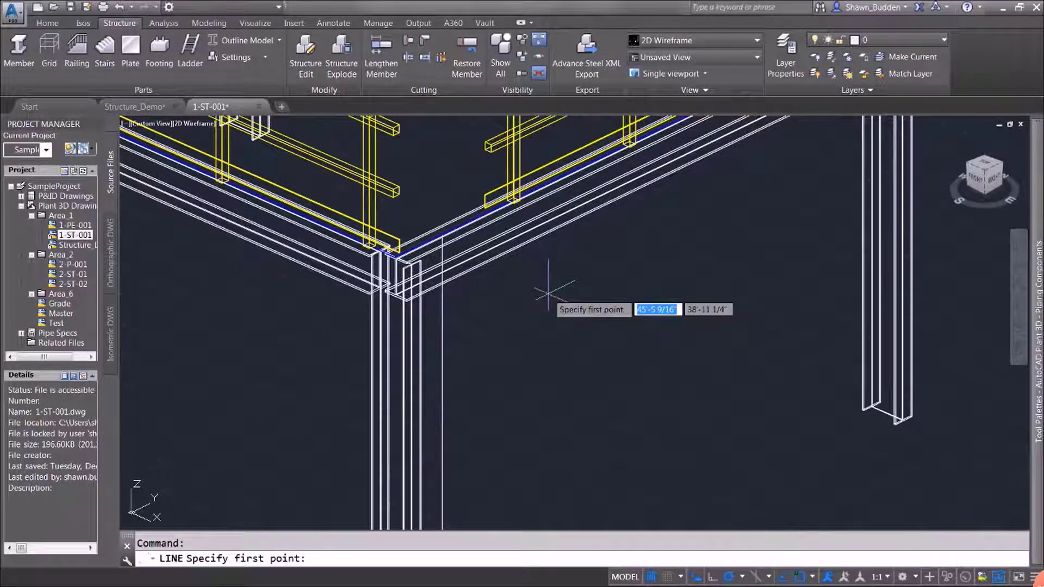
pyautogui.scroll(3, 460, 229)
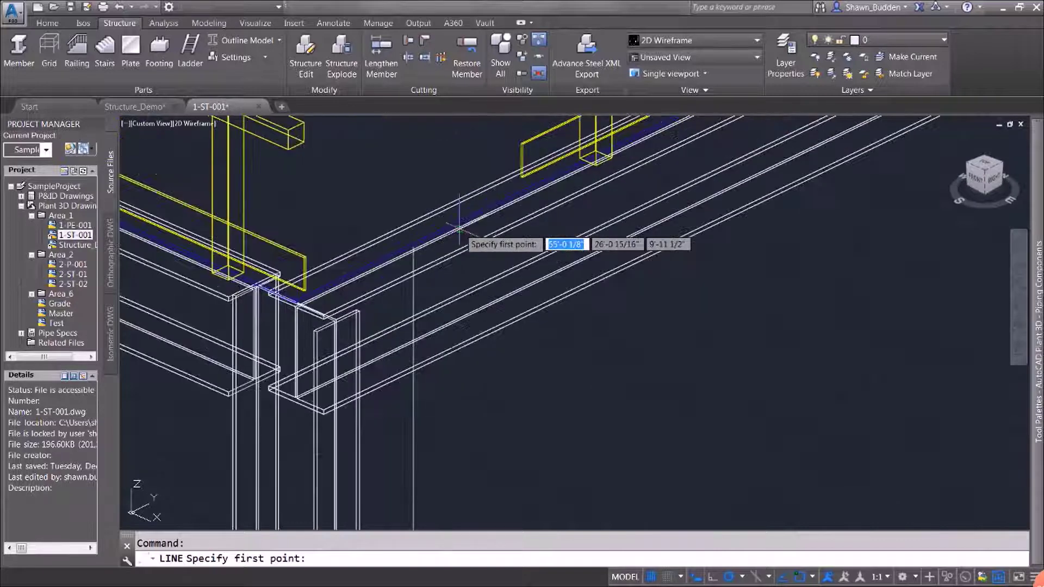
pyautogui.scroll(3, 455, 227)
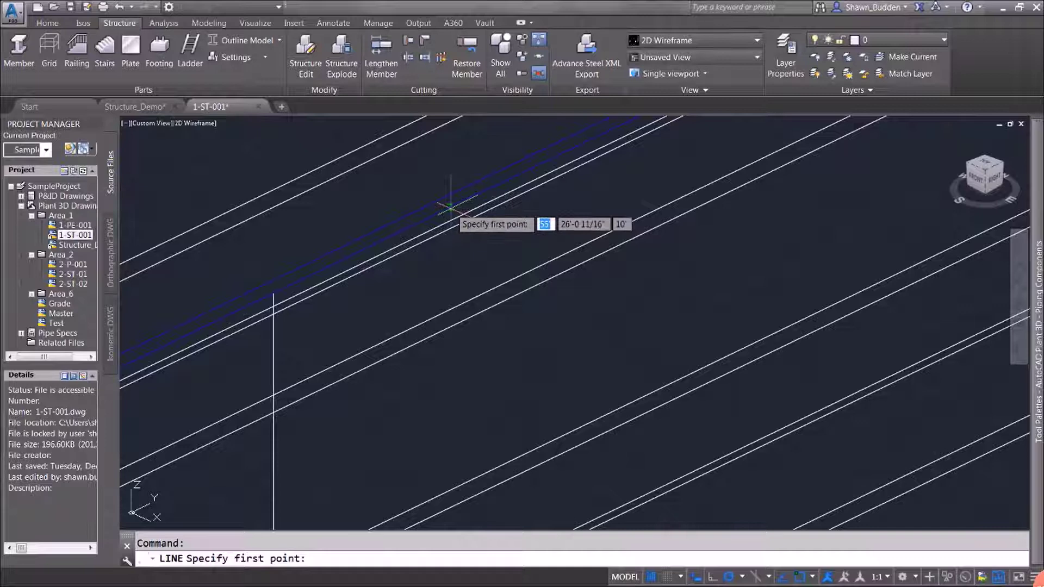
pyautogui.click(450, 208)
pyautogui.scroll(-3, 474, 272)
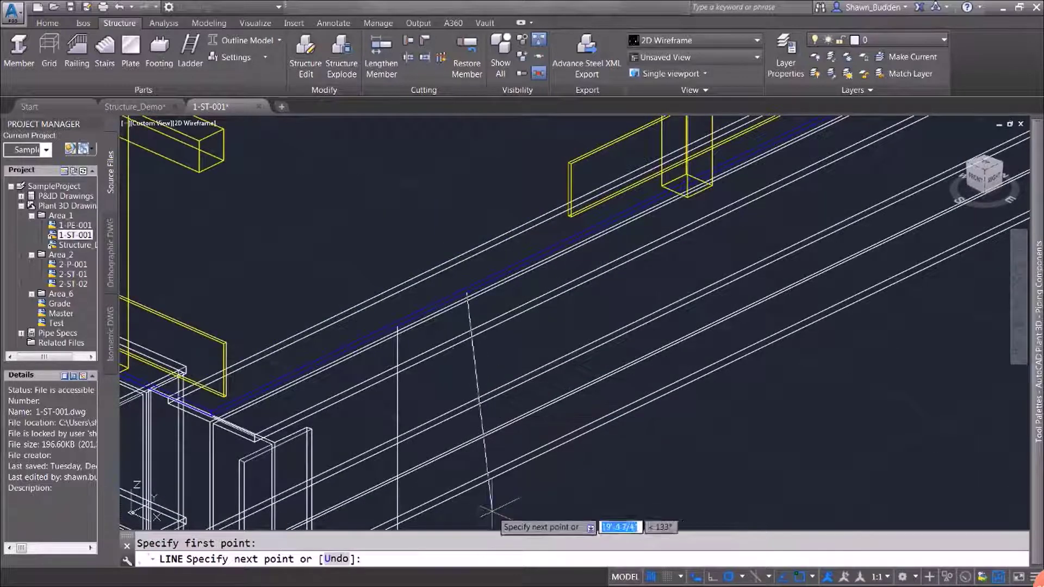
pyautogui.scroll(4, 489, 365)
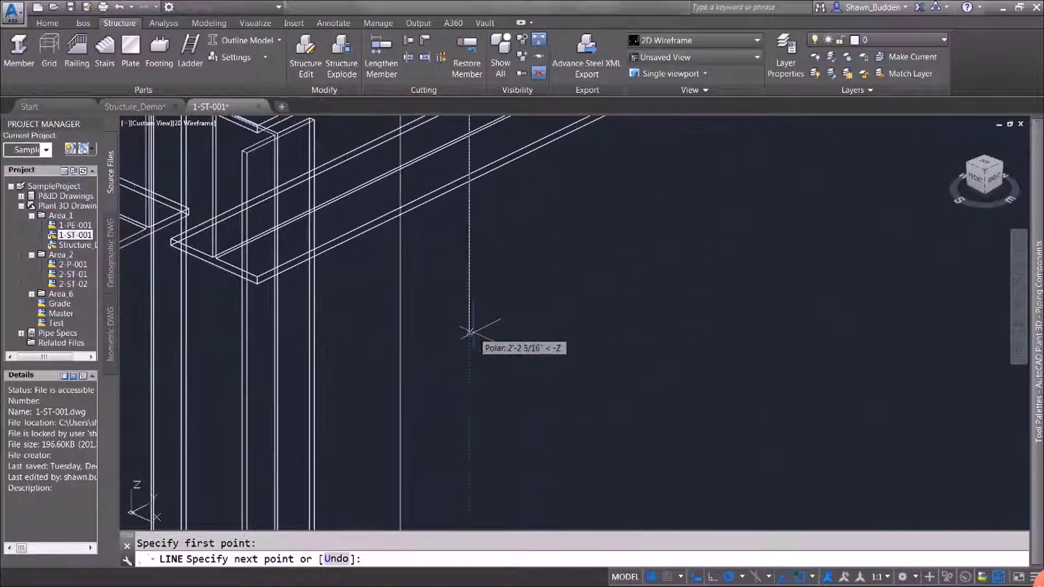
pyautogui.write('10')
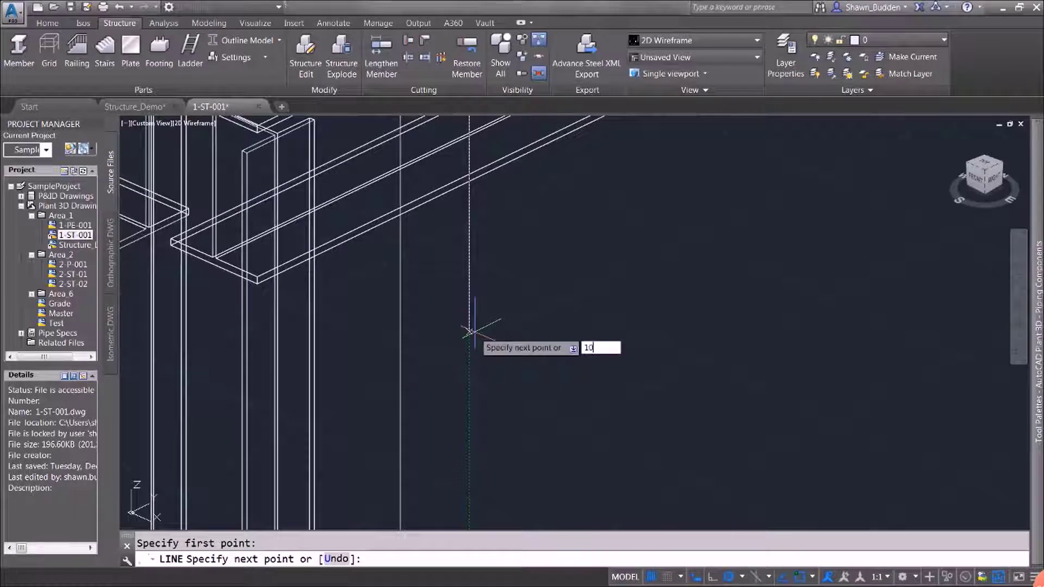
pyautogui.press('Return')
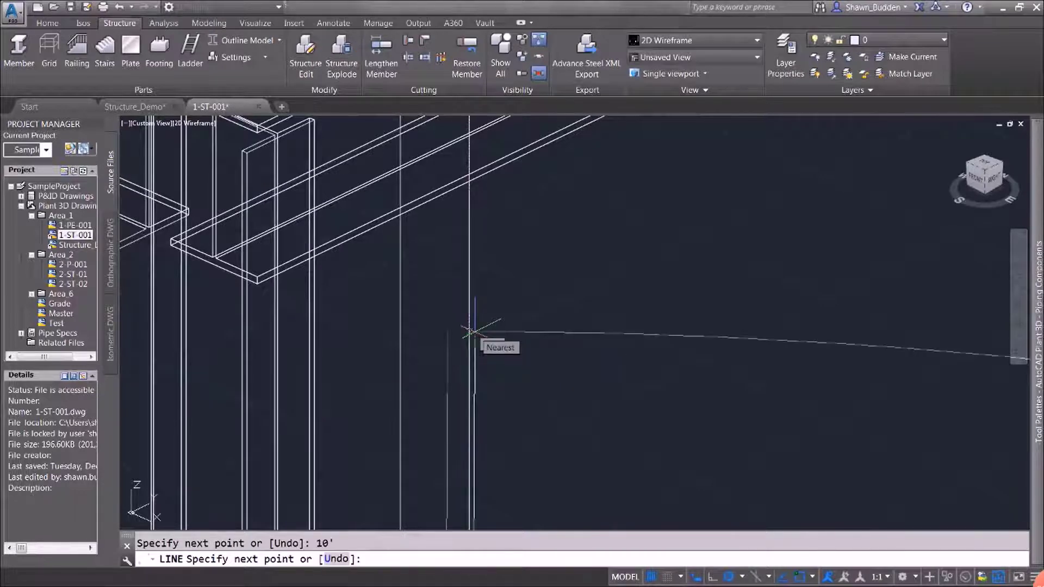
# Step: Add a 10-long horizontal leg at the line's foot and end the line
pyautogui.scroll(-2, 677, 375)
pyautogui.scroll(-3, 674, 370)
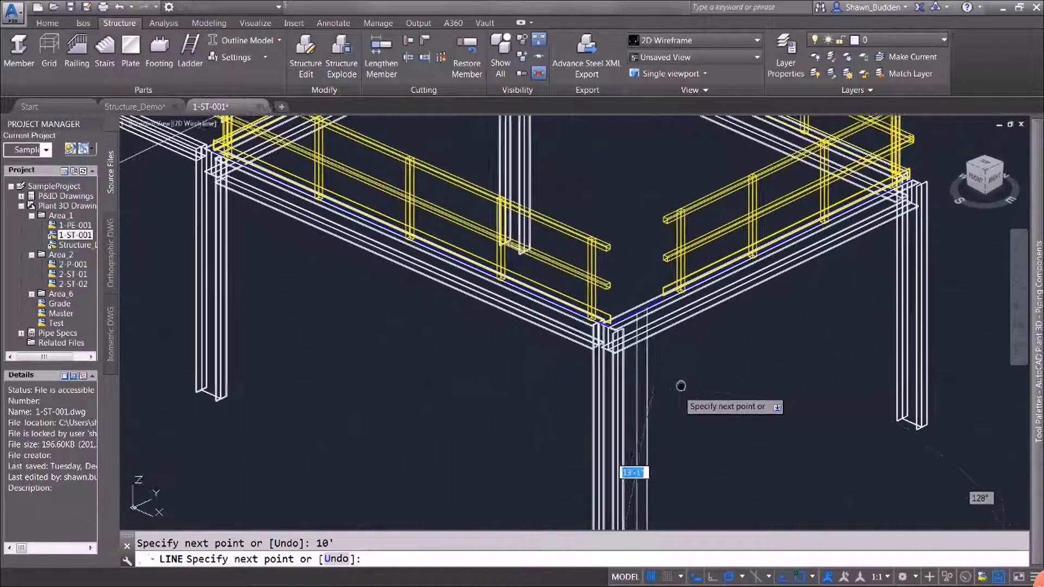
pyautogui.scroll(5, 675, 394)
pyautogui.scroll(5, 649, 333)
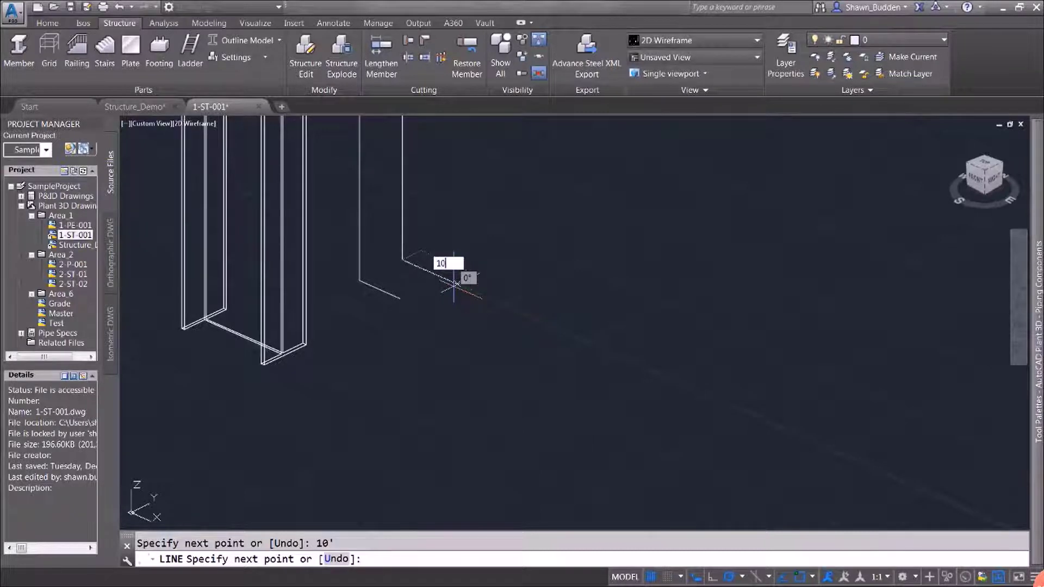
pyautogui.write('10')
pyautogui.press('Return')
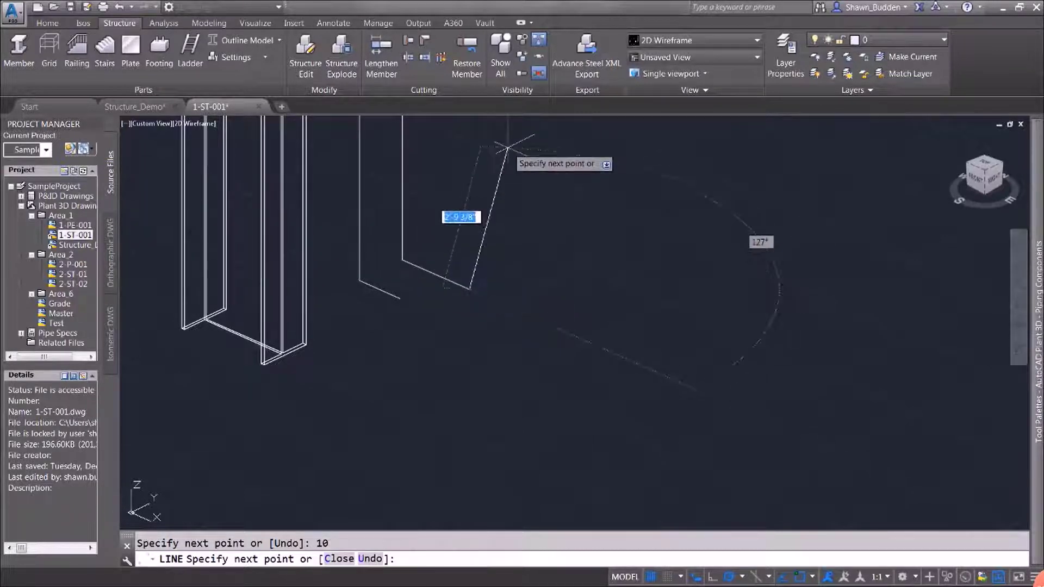
pyautogui.rightClick(507, 149)
pyautogui.click(537, 156)
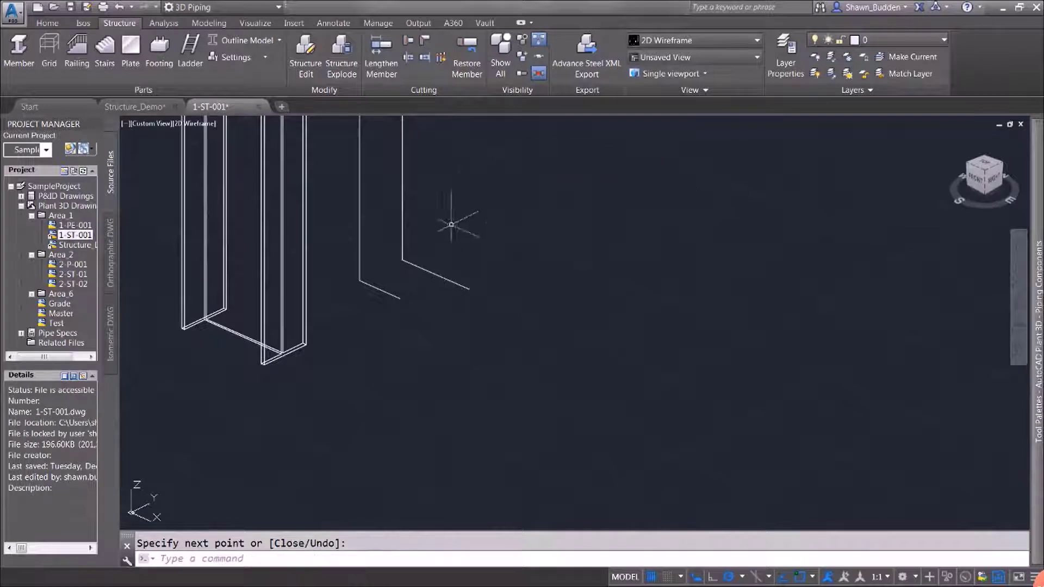
# Step: Zoom in on the column edges, then show the column tops, beams and railings again
pyautogui.moveTo(353, 269); pyautogui.dragTo(385, 380, button='middle')
pyautogui.scroll(3, 414, 154)
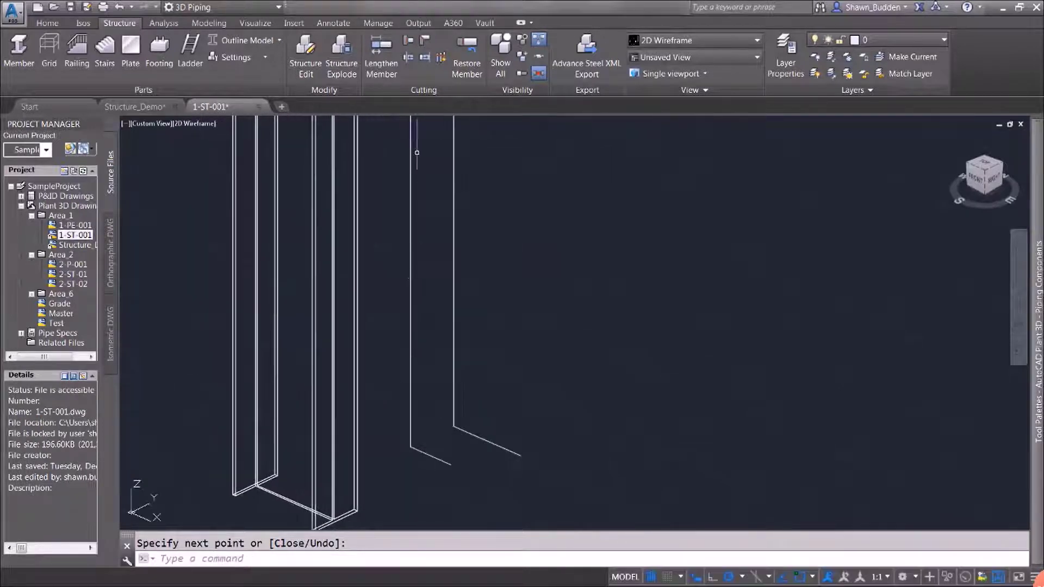
pyautogui.scroll(3, 407, 209)
pyautogui.scroll(-3, 407, 208)
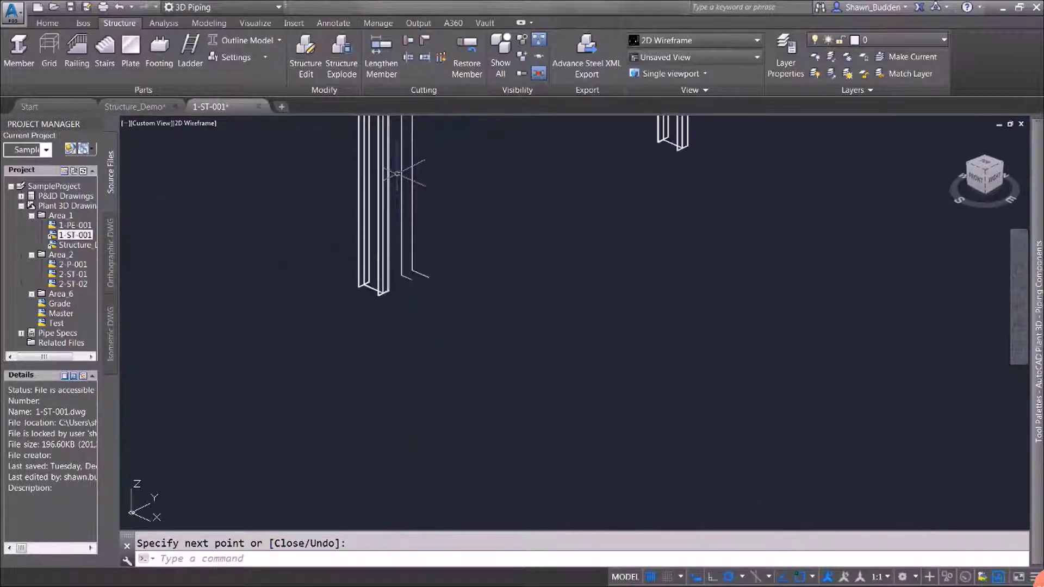
pyautogui.moveTo(408, 216); pyautogui.dragTo(419, 373, button='middle')
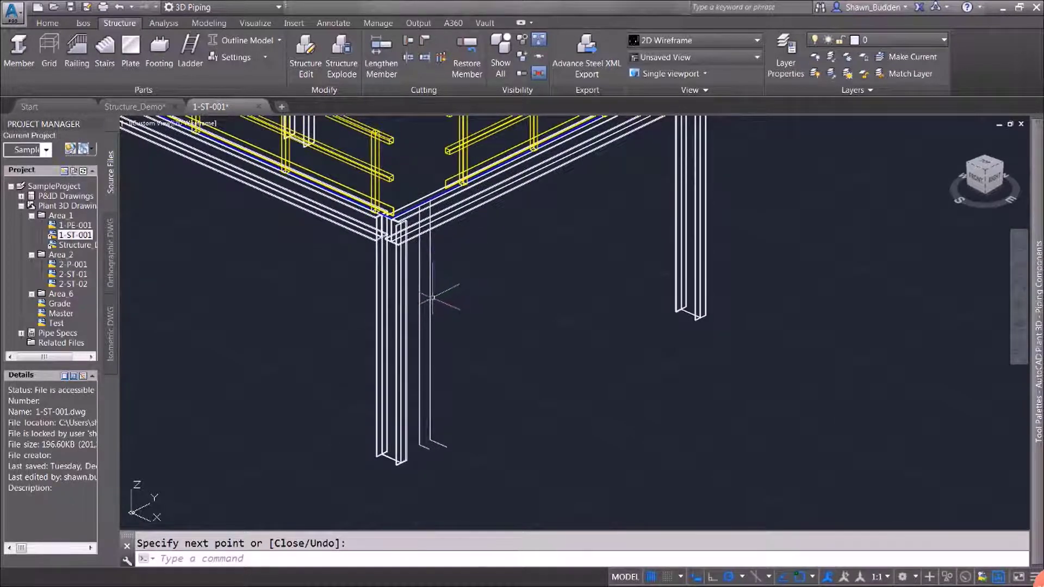
# Step: Erase the extra vertical line at the column
pyautogui.press('Escape')
pyautogui.click(429, 368)
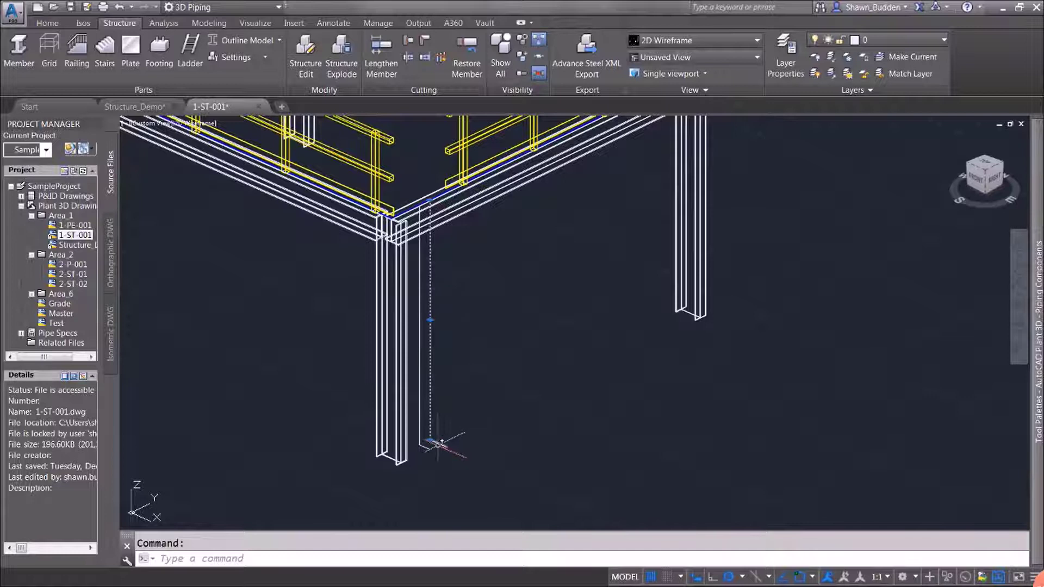
pyautogui.rightClick(451, 383)
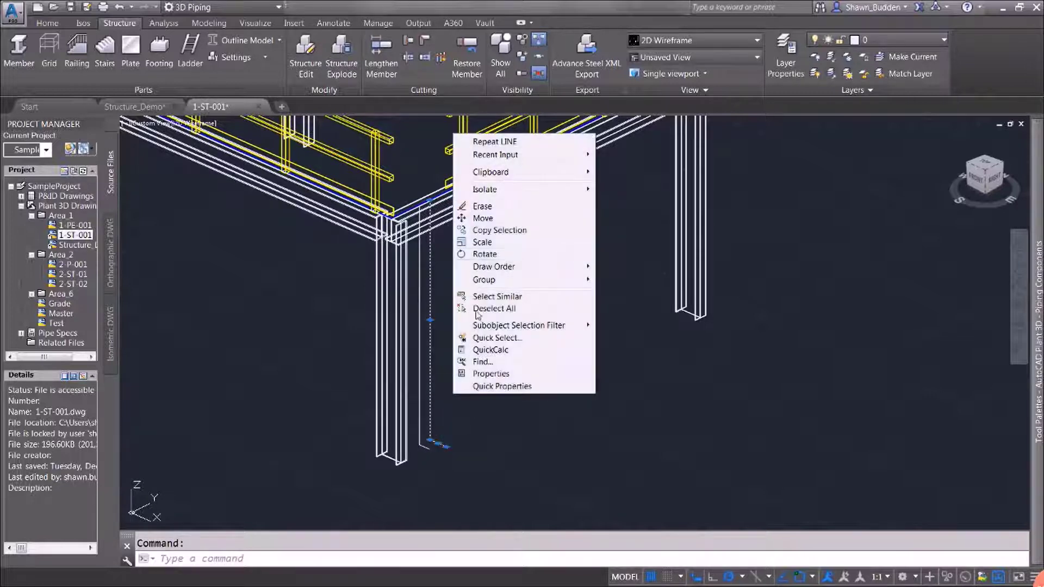
pyautogui.click(483, 206)
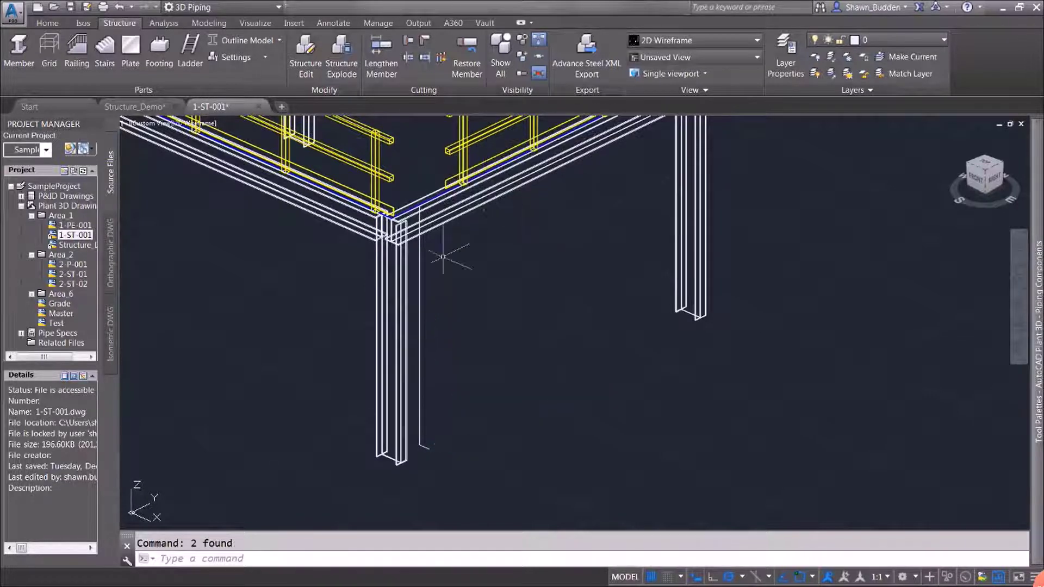
# Step: Isolate the vertical ladder guide line, hiding everything else
pyautogui.click(420, 277)
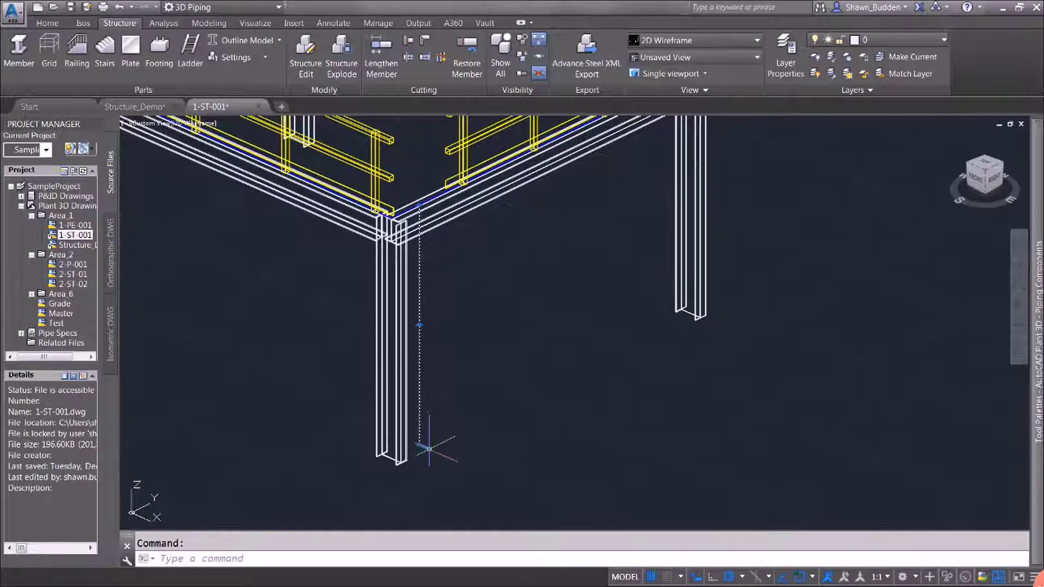
pyautogui.rightClick(486, 364)
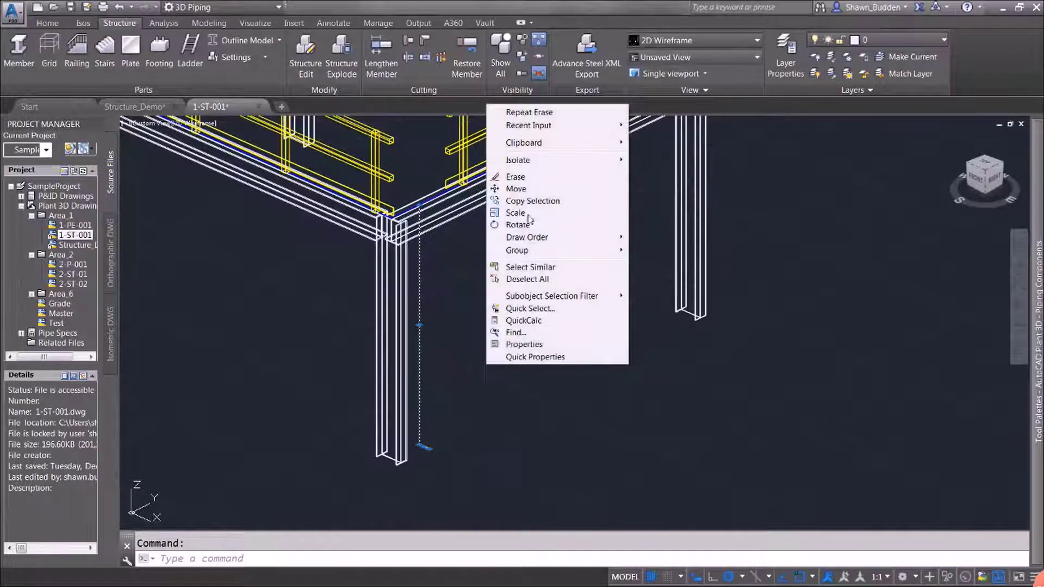
pyautogui.moveTo(561, 166)
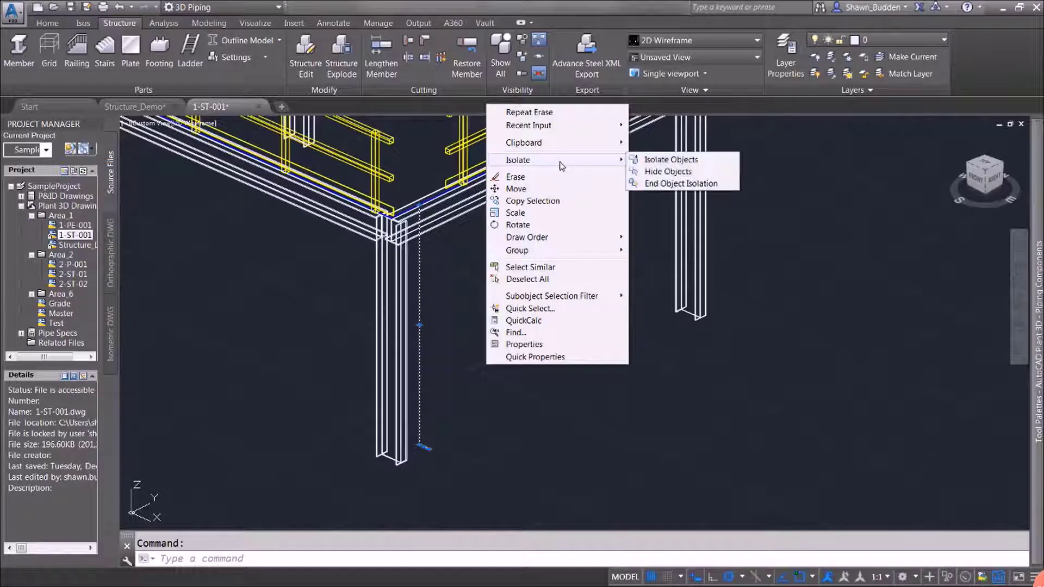
pyautogui.click(669, 171)
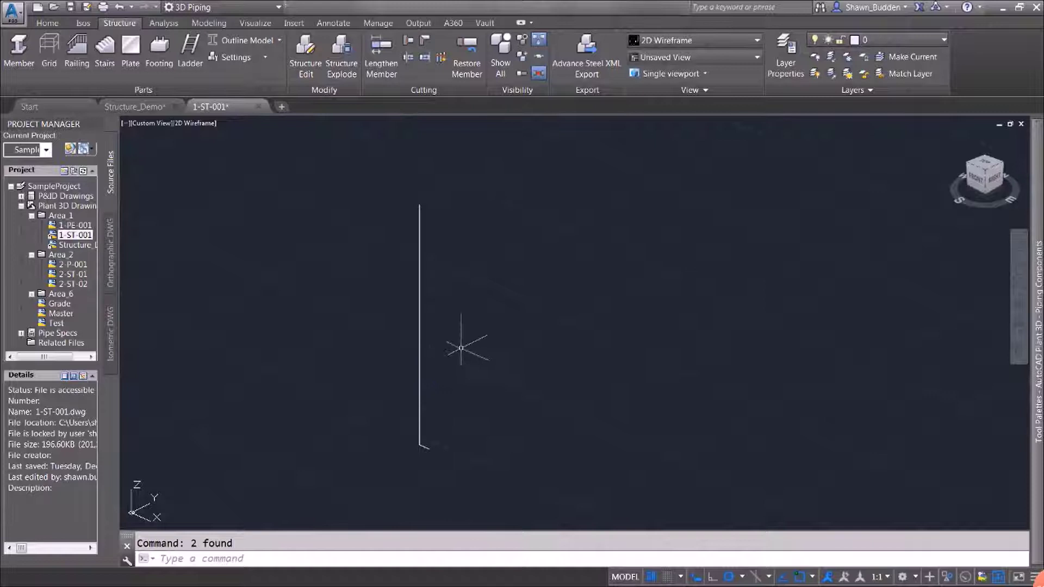
# Step: Start a steel ladder with its start point at the guide line's bottom
pyautogui.moveTo(461, 348); pyautogui.dragTo(557, 308, button='middle')
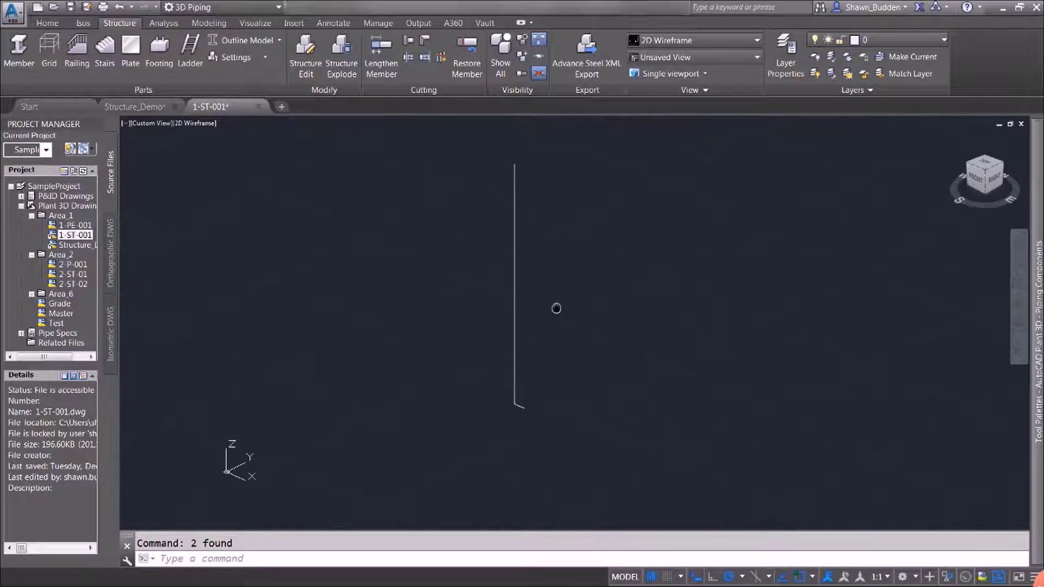
pyautogui.click(191, 48)
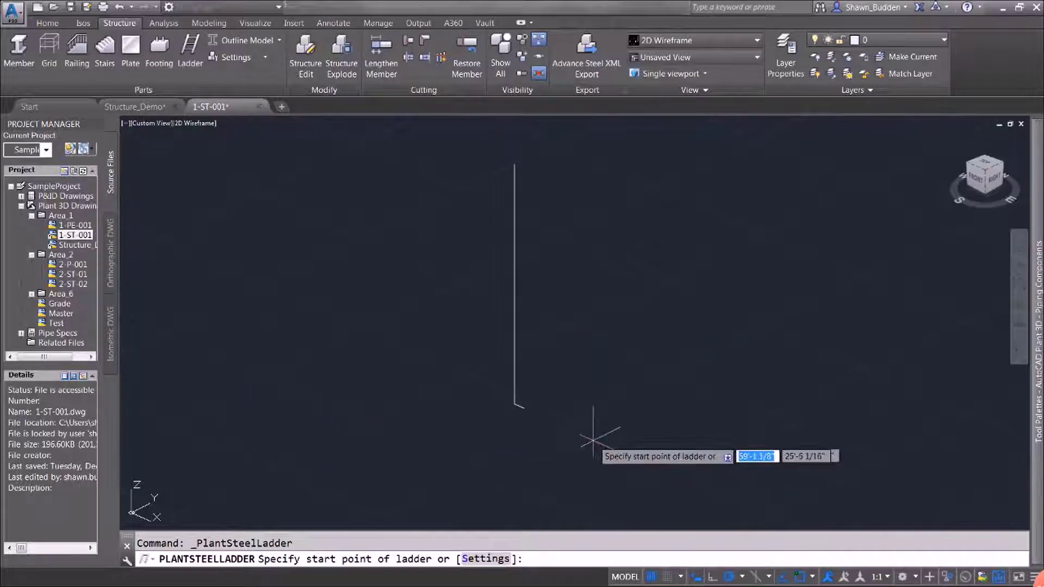
pyautogui.scroll(3, 566, 420)
pyautogui.scroll(3, 566, 421)
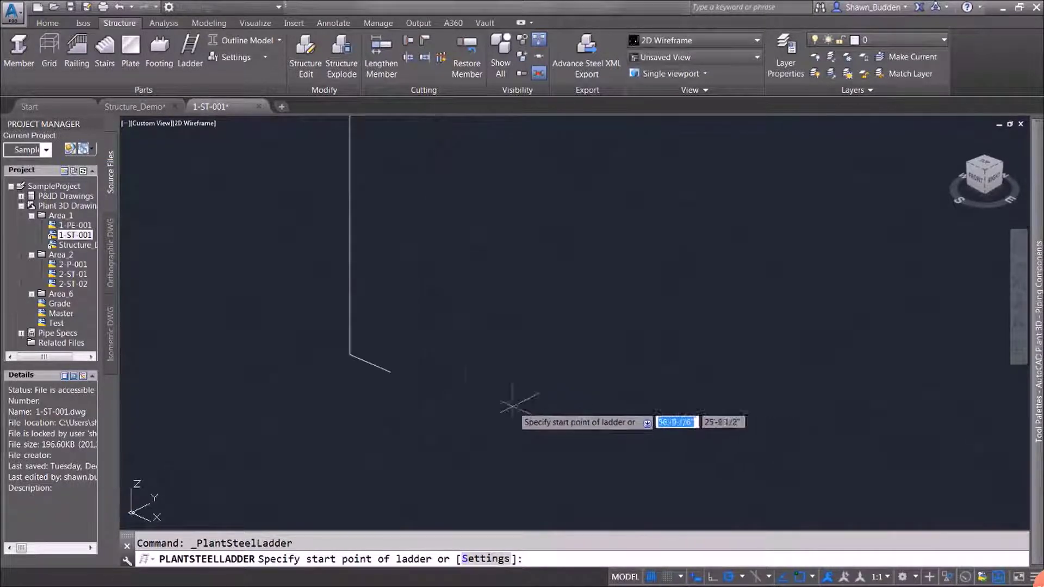
pyautogui.click(345, 350)
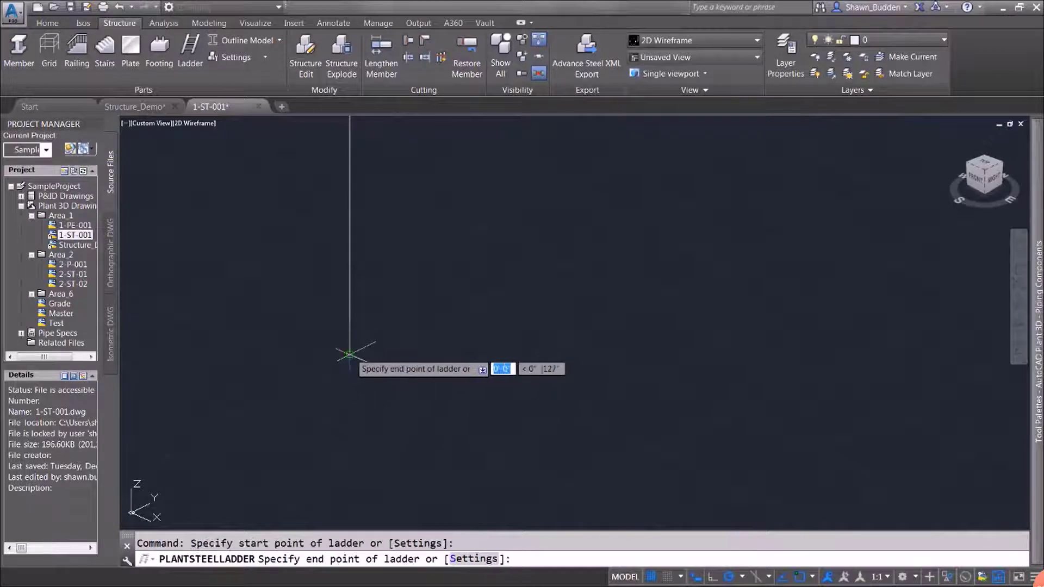
# Step: Set the ladder's end at the guide line's top, facing the bent leg's endpoint
pyautogui.moveTo(398, 220); pyautogui.dragTo(502, 380, button='middle')
pyautogui.moveTo(541, 331); pyautogui.dragTo(527, 329, button='middle')
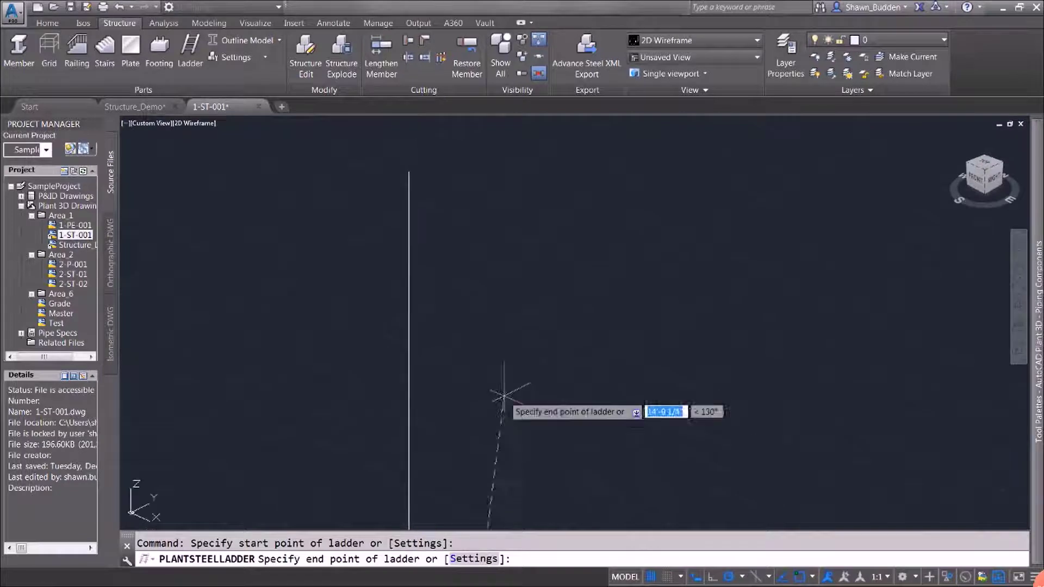
pyautogui.click(409, 172)
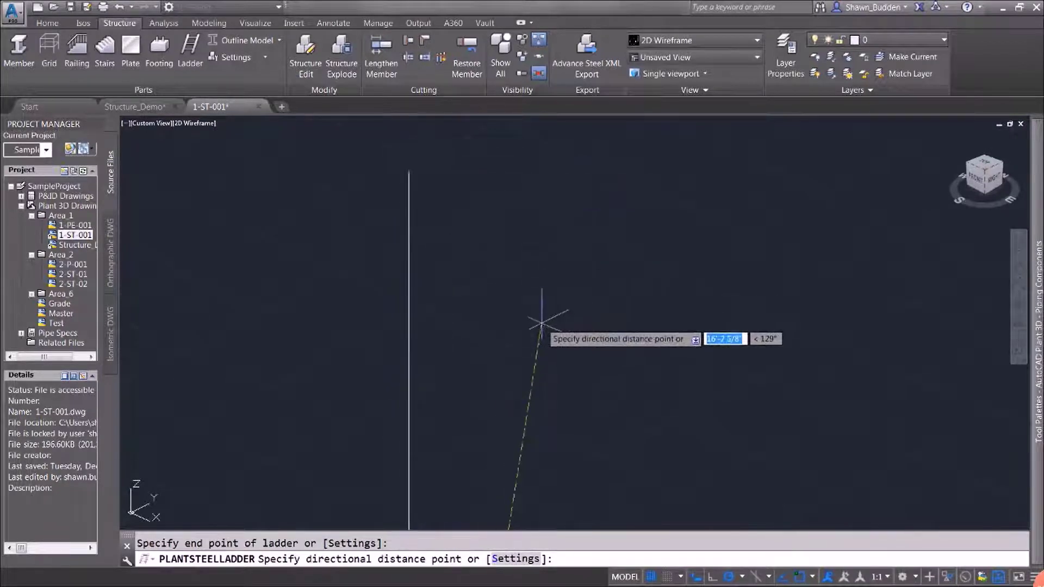
pyautogui.scroll(-3, 541, 323)
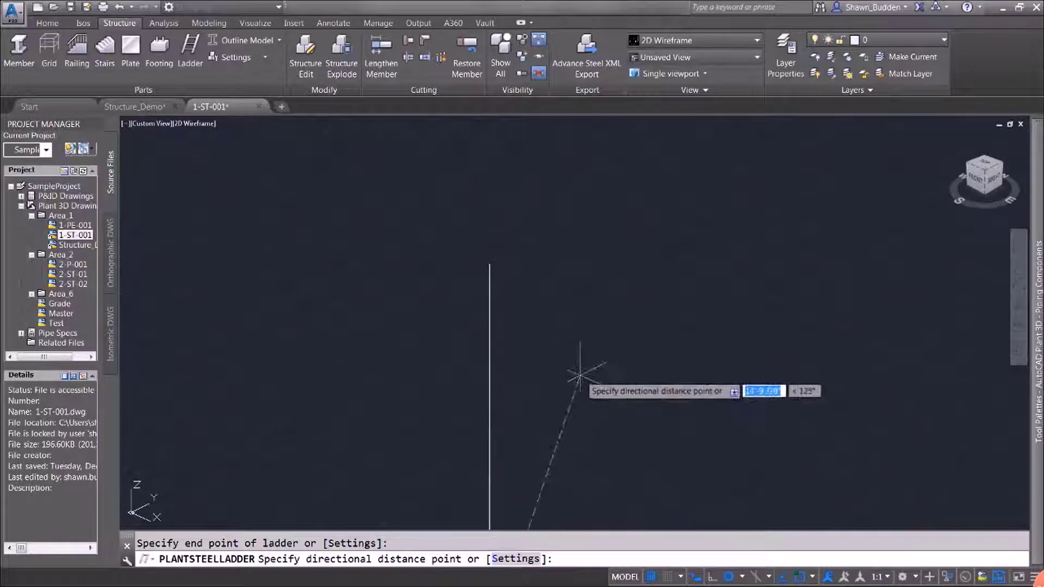
pyautogui.moveTo(576, 354)
pyautogui.mouseDown(button='middle')
pyautogui.moveTo(517, 245)
pyautogui.moveTo(405, 193)
pyautogui.mouseUp(button='middle')
pyautogui.scroll(2, 396, 280)
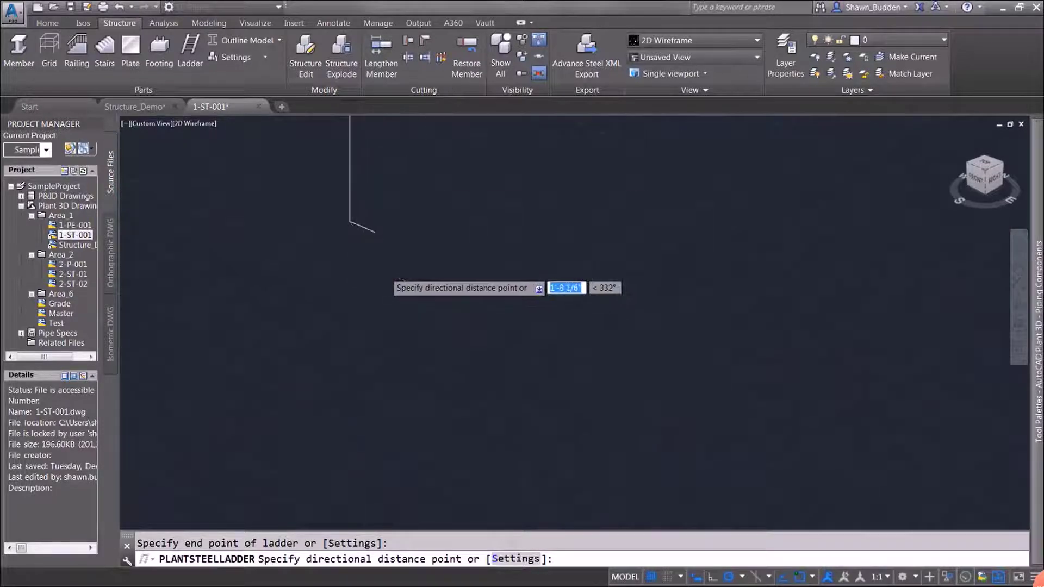
pyautogui.moveTo(396, 280)
pyautogui.mouseDown(button='middle')
pyautogui.moveTo(373, 245)
pyautogui.moveTo(674, 506)
pyautogui.mouseUp(button='middle')
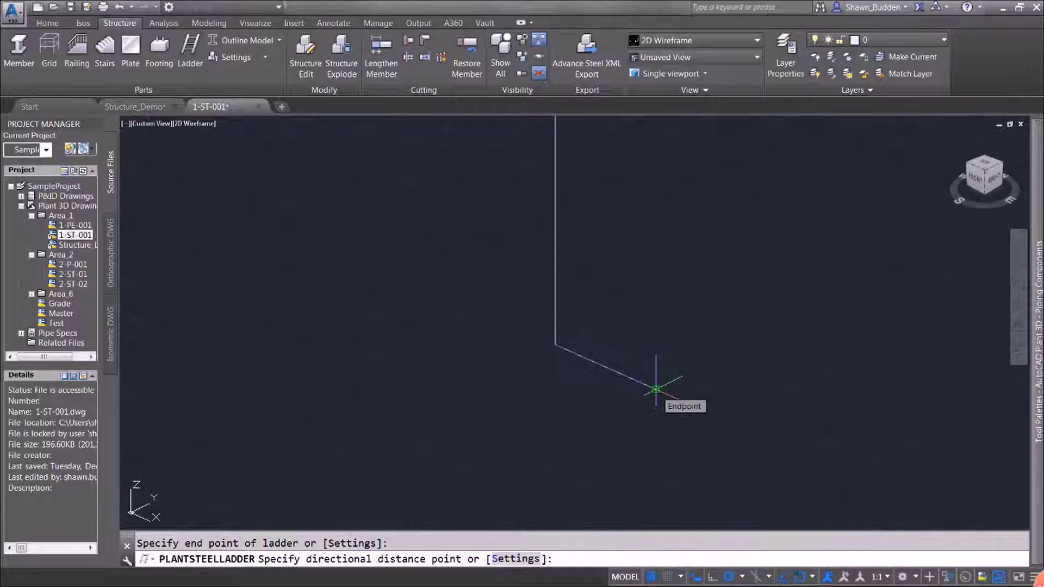
pyautogui.click(656, 390)
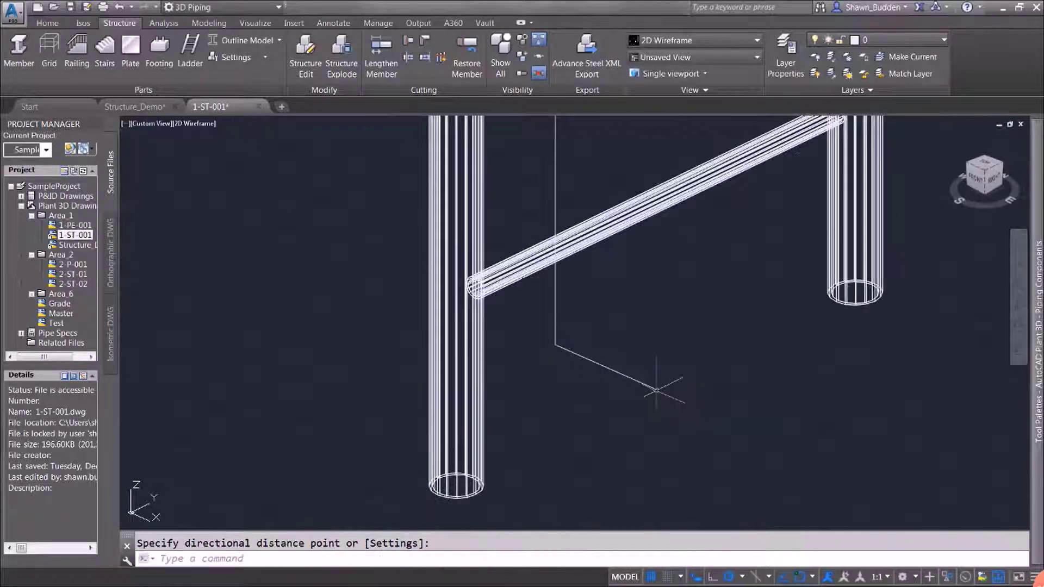
# Step: Zoom out, end object isolation to restore the platform, and undo the last erase
pyautogui.scroll(-6, 656, 389)
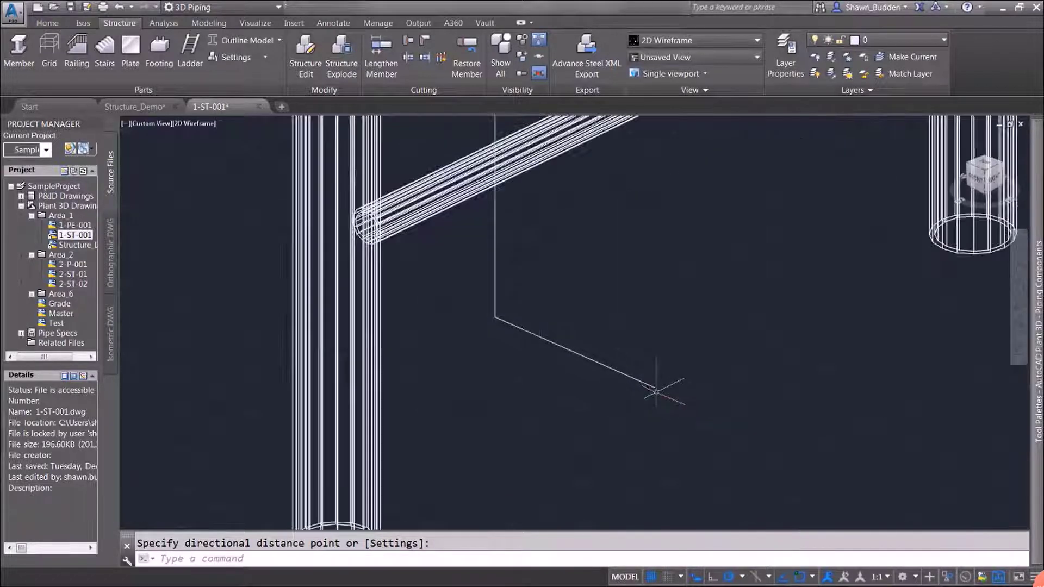
pyautogui.scroll(-3, 631, 397)
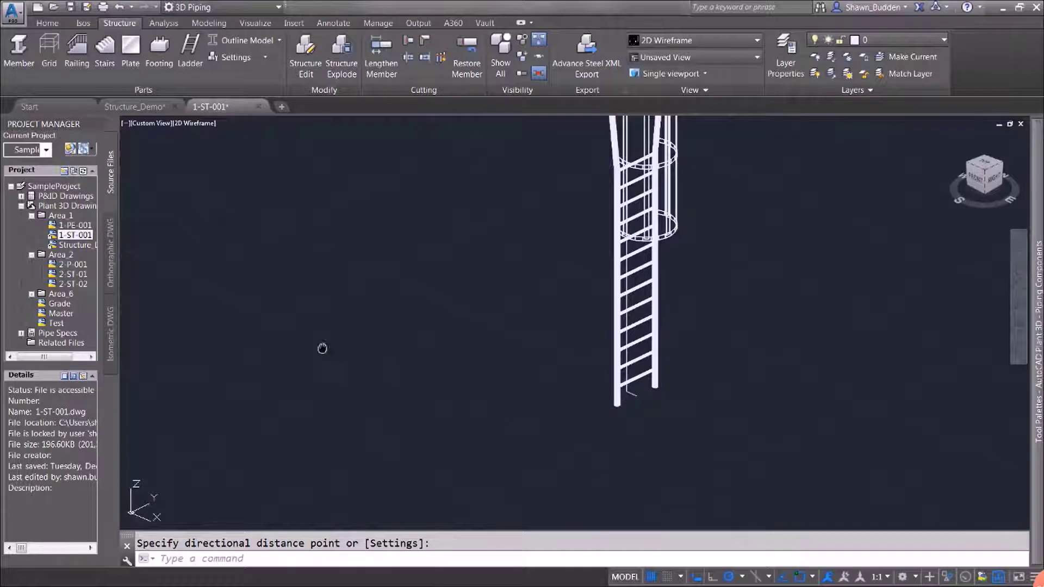
pyautogui.moveTo(322, 350); pyautogui.dragTo(175, 461, button='middle')
pyautogui.rightClick(670, 204)
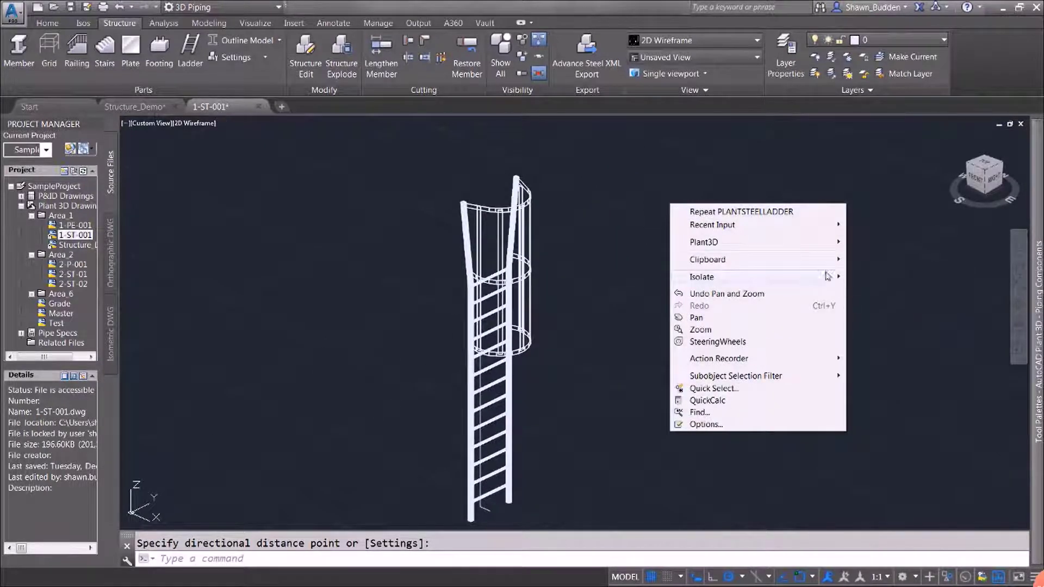
pyautogui.moveTo(841, 282)
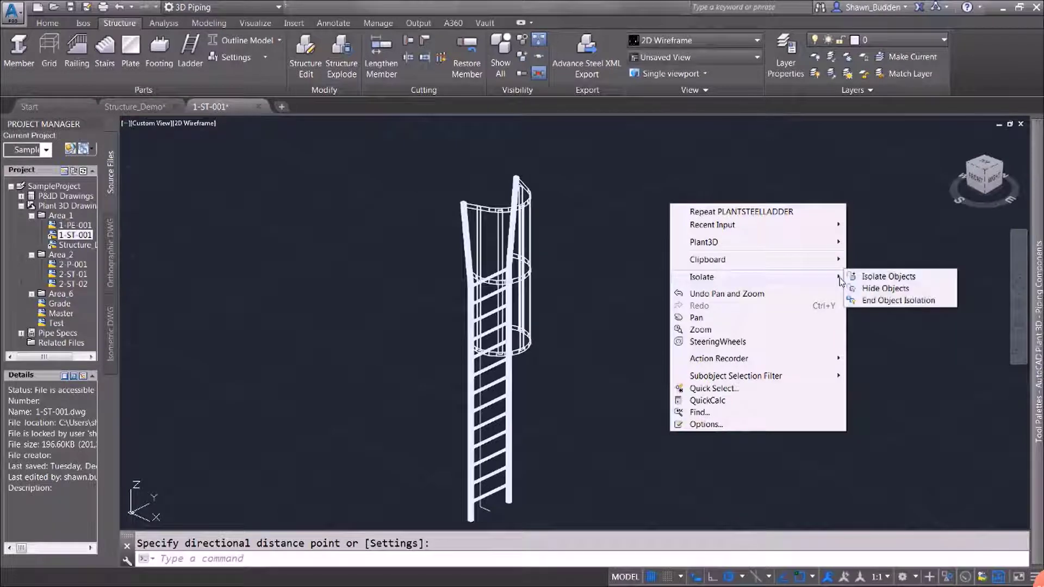
pyautogui.click(890, 301)
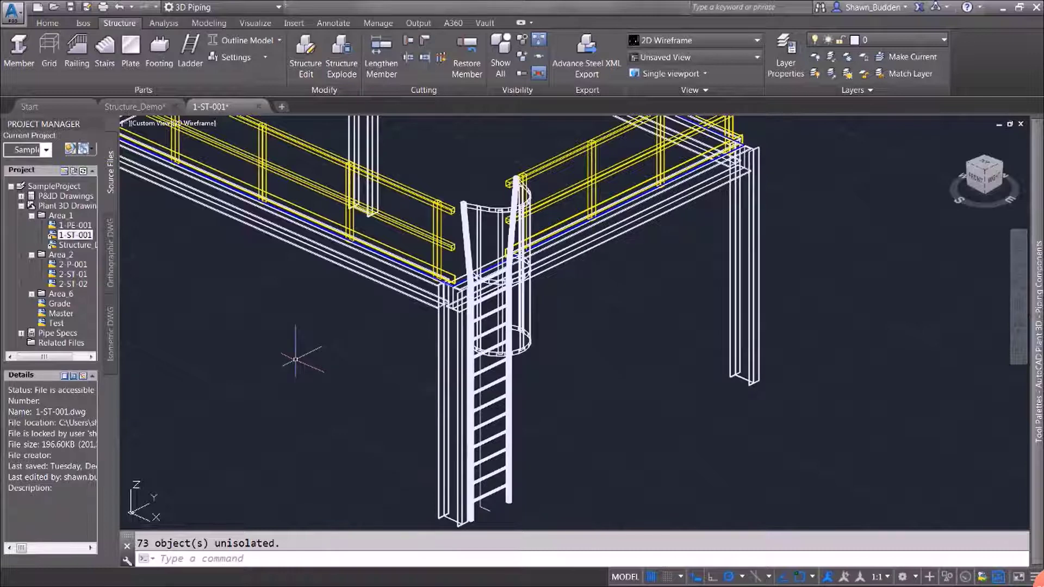
pyautogui.hotkey('ctrl', 'z')
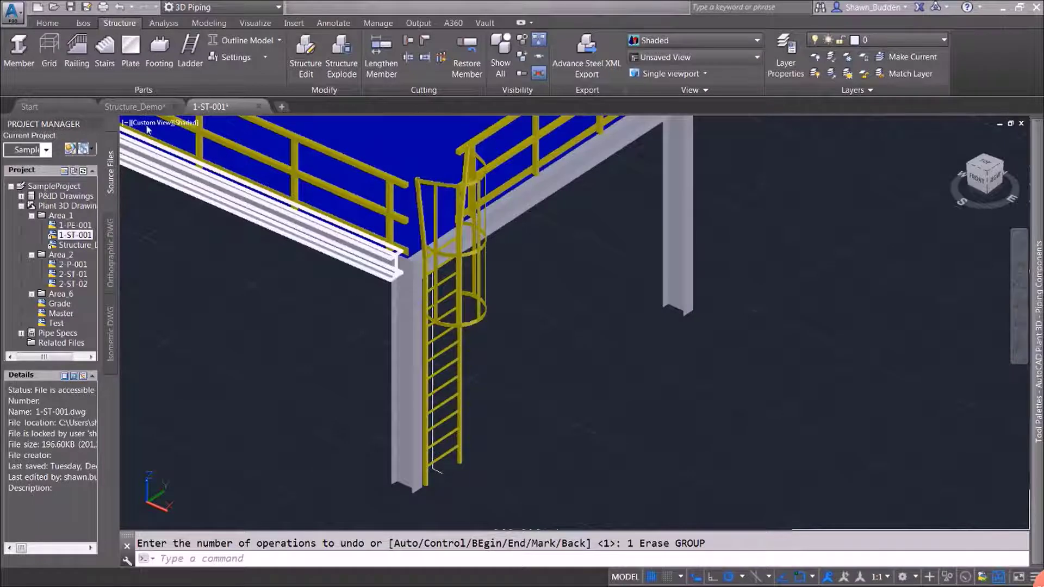
pyautogui.click(243, 57)
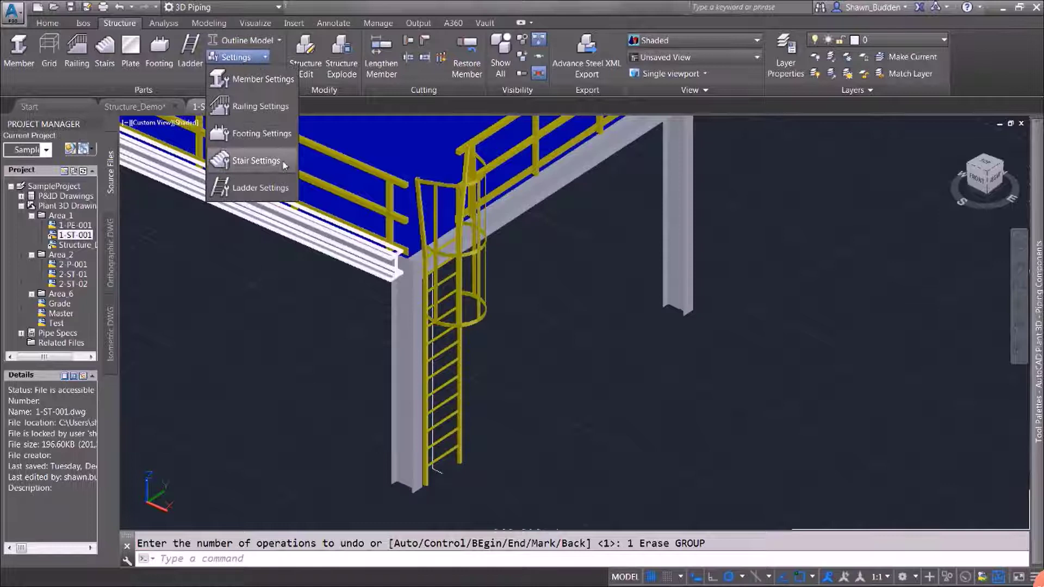
pyautogui.click(254, 190)
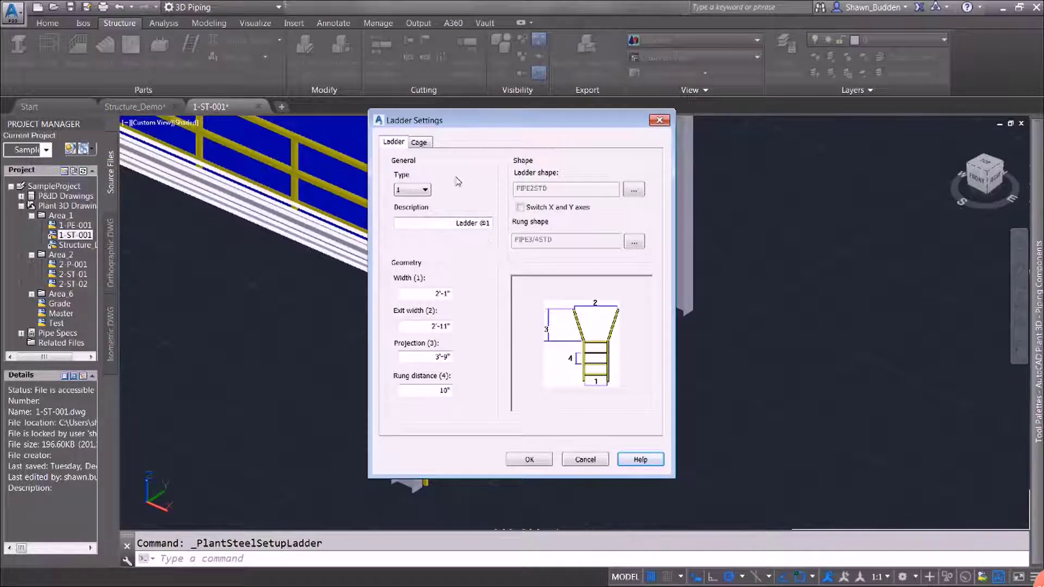
pyautogui.click(419, 143)
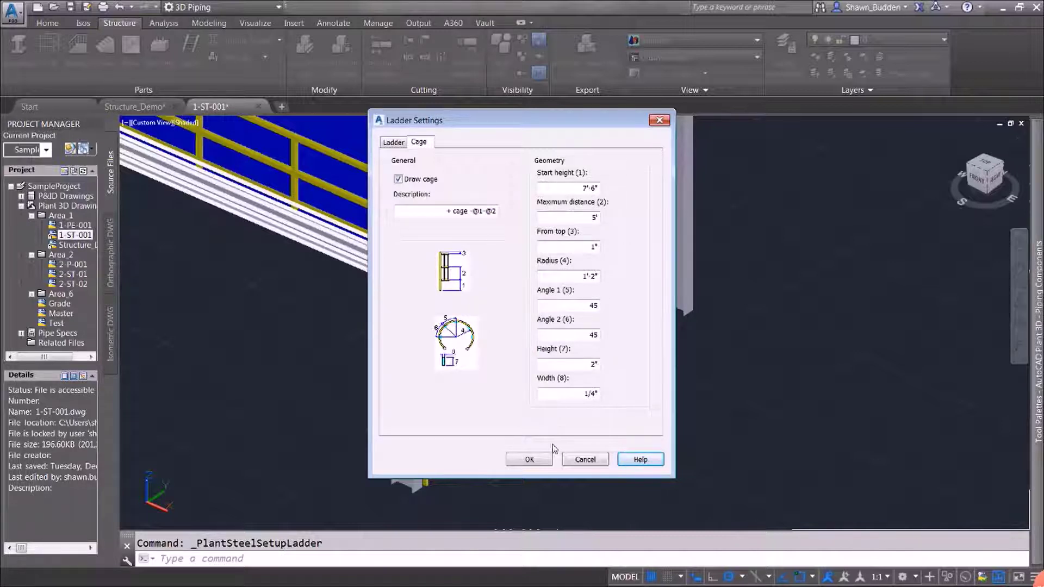
pyautogui.click(585, 459)
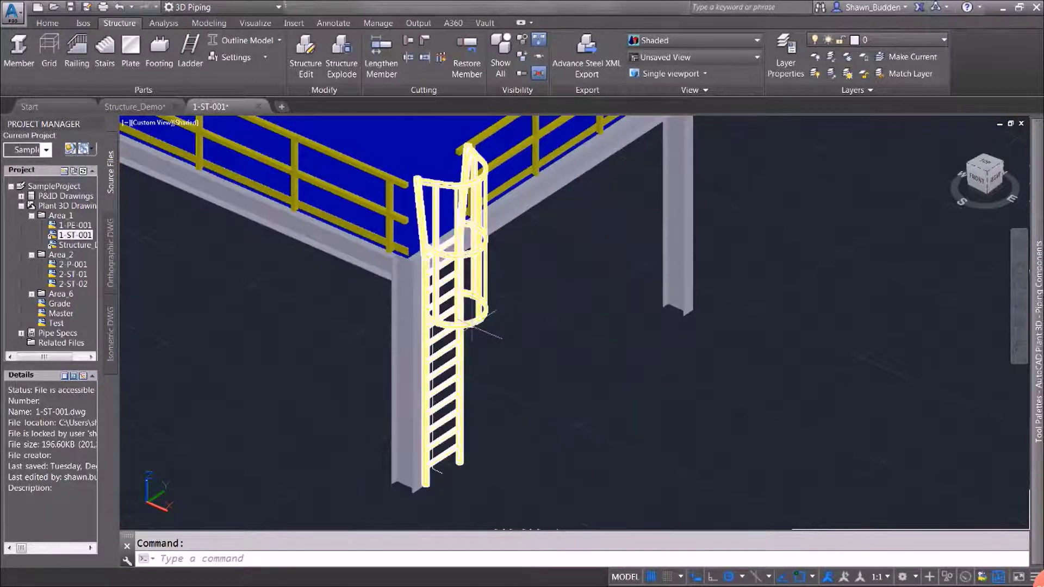
# Step: Uncheck Draw cage on the ladder's Cage tab in Edit Structure and apply
pyautogui.click(477, 330)
pyautogui.rightClick(474, 329)
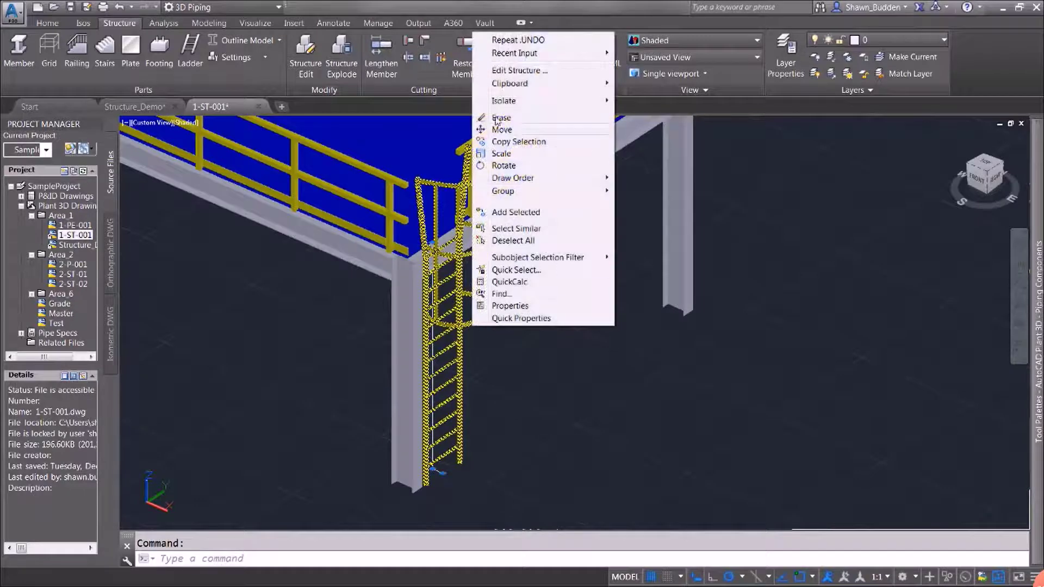
pyautogui.click(508, 71)
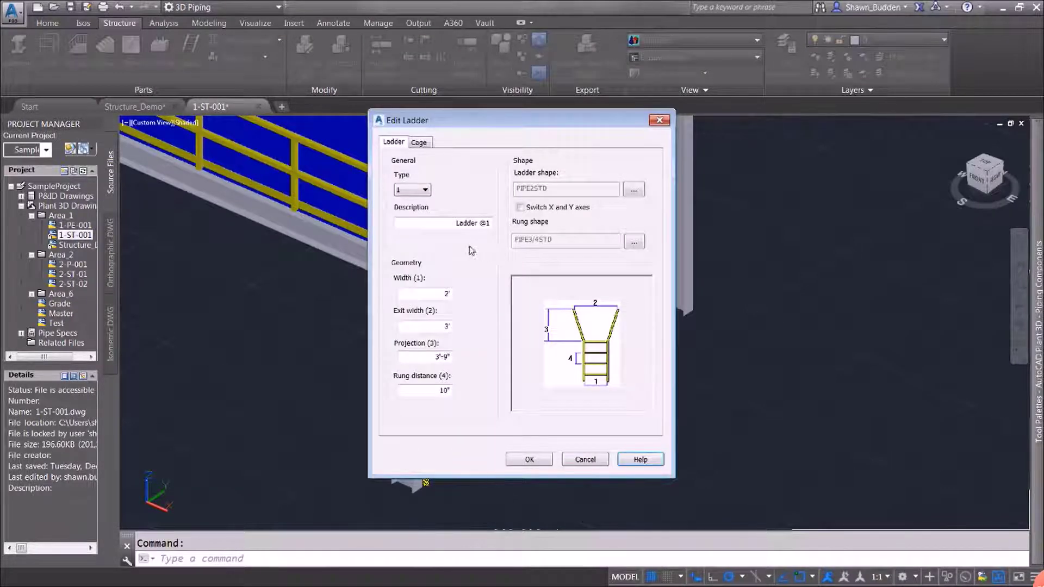
pyautogui.click(418, 143)
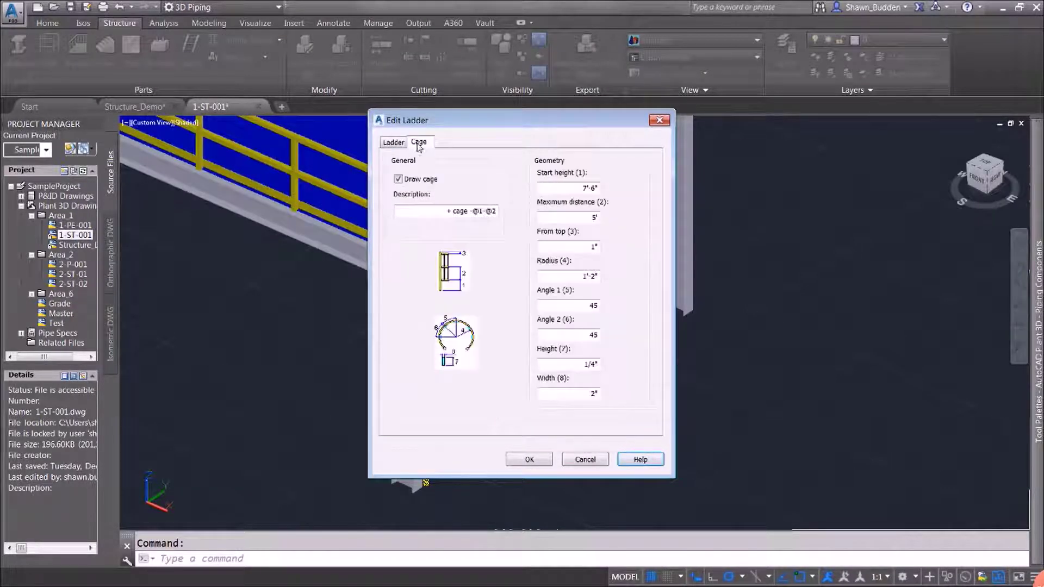
pyautogui.click(400, 180)
pyautogui.click(529, 459)
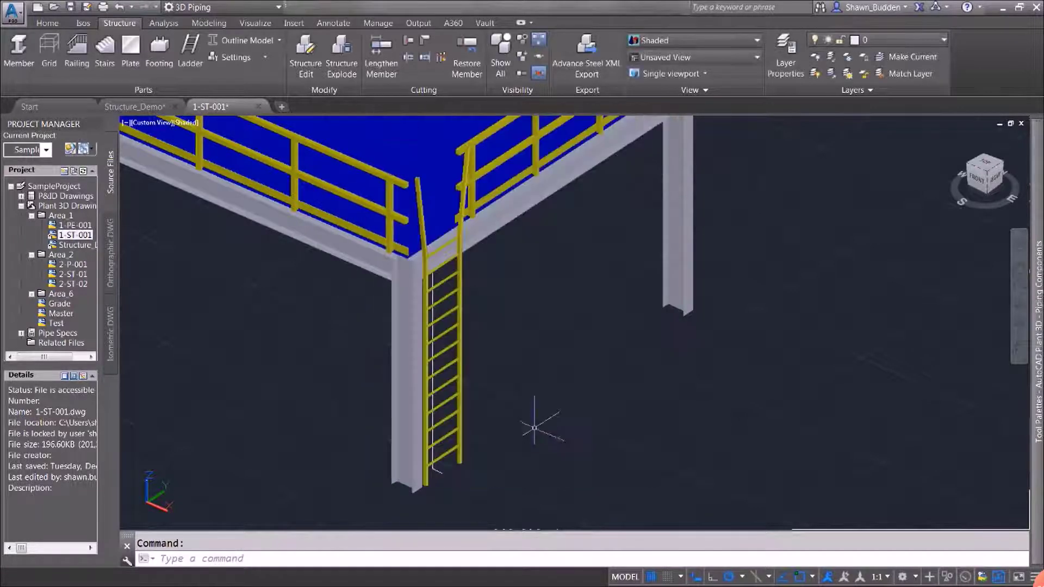
# Step: Redraw the ladder's cage with its start height changed from 7'-6" to 7
pyautogui.click(452, 317)
pyautogui.rightClick(457, 315)
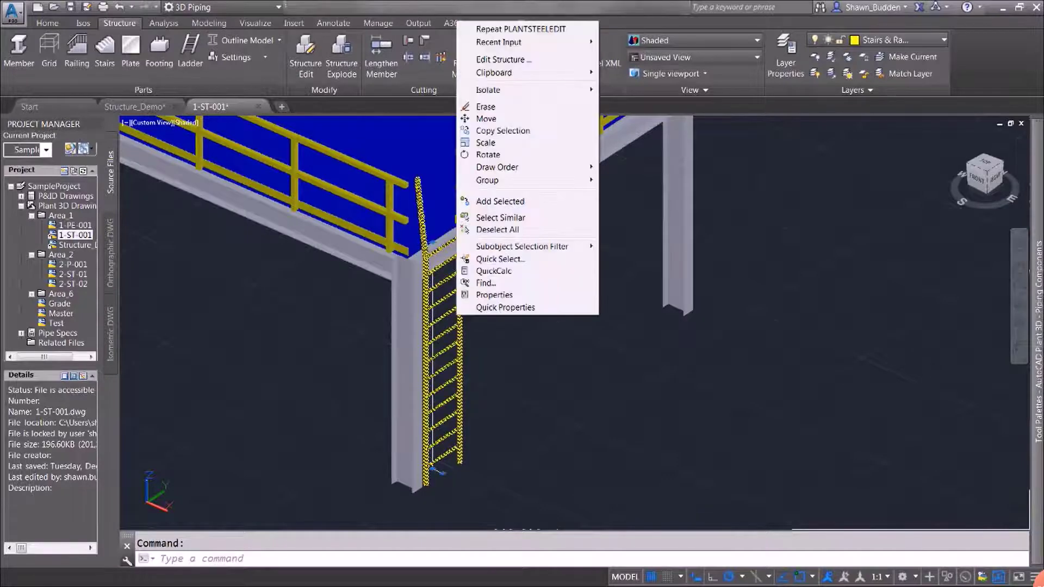
pyautogui.click(500, 60)
pyautogui.click(417, 142)
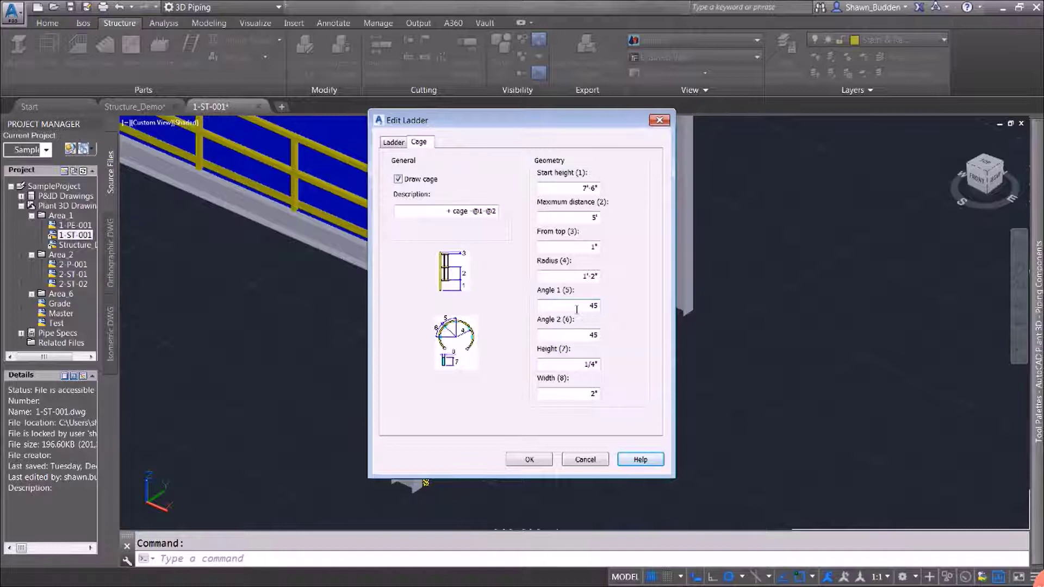
pyautogui.moveTo(582, 307); pyautogui.dragTo(610, 303)
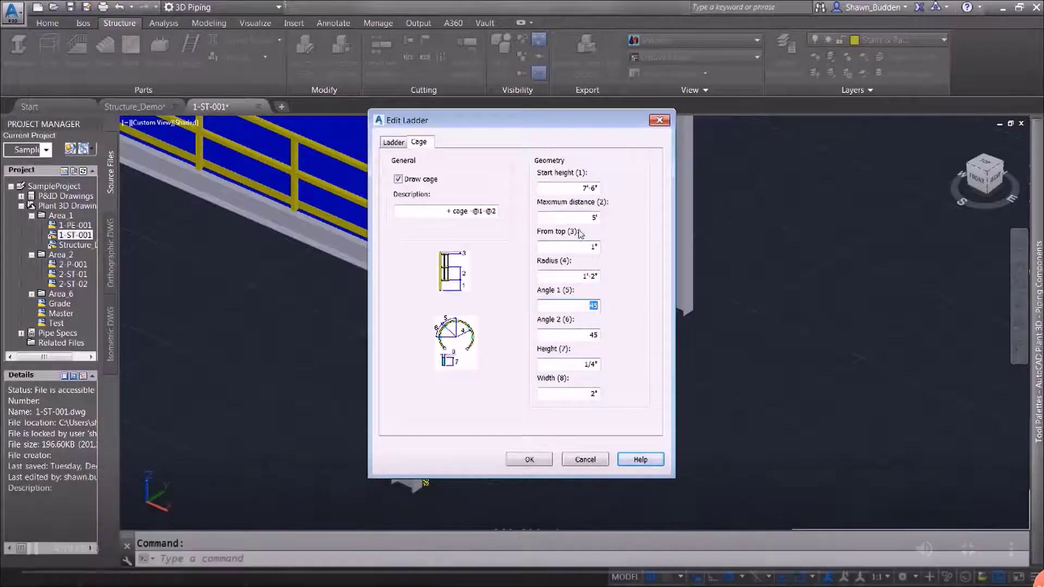
pyautogui.moveTo(583, 189); pyautogui.dragTo(604, 189)
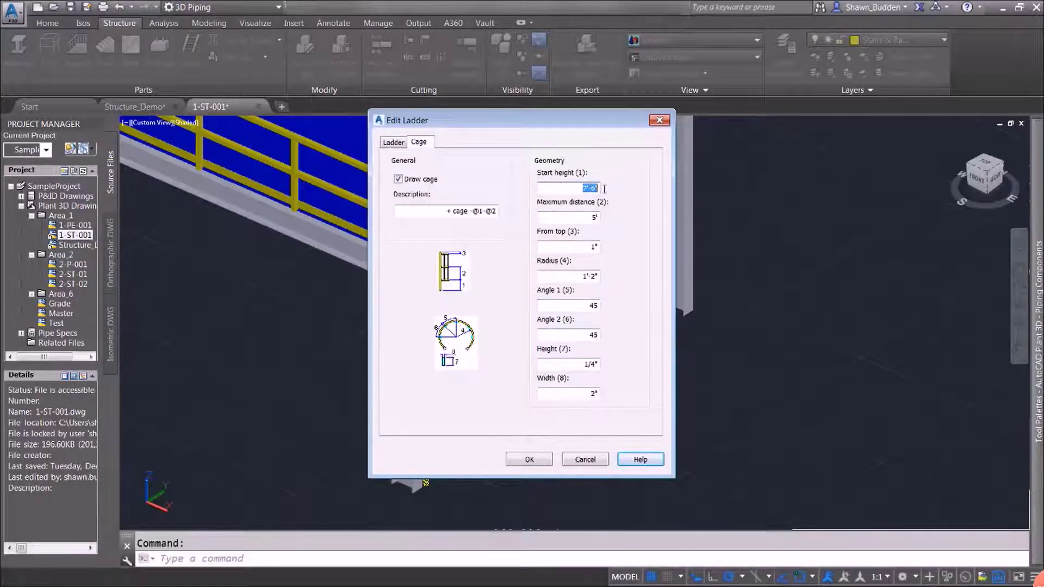
pyautogui.write('7')
pyautogui.press('Return')
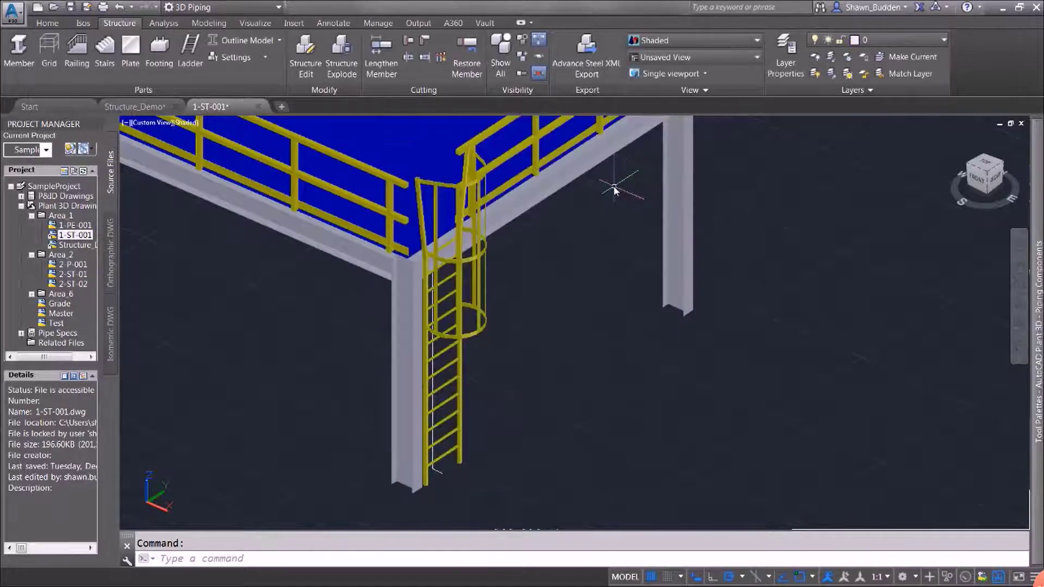
pyautogui.click(473, 321)
pyautogui.rightClick(471, 321)
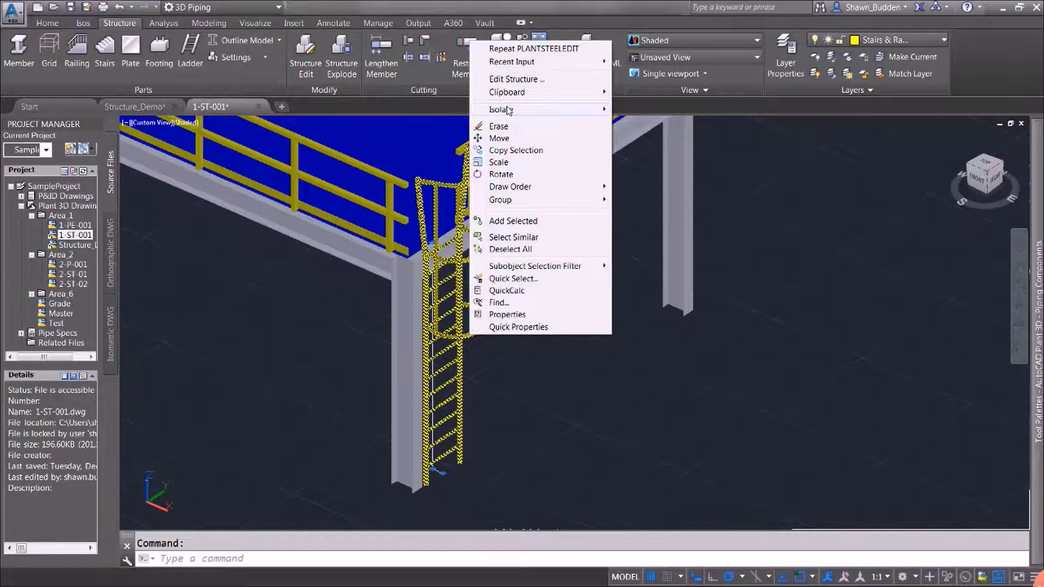
# Step: Set both the ladder rail and rung shapes to HSS-Rect HSS2x1 1/8
pyautogui.click(516, 80)
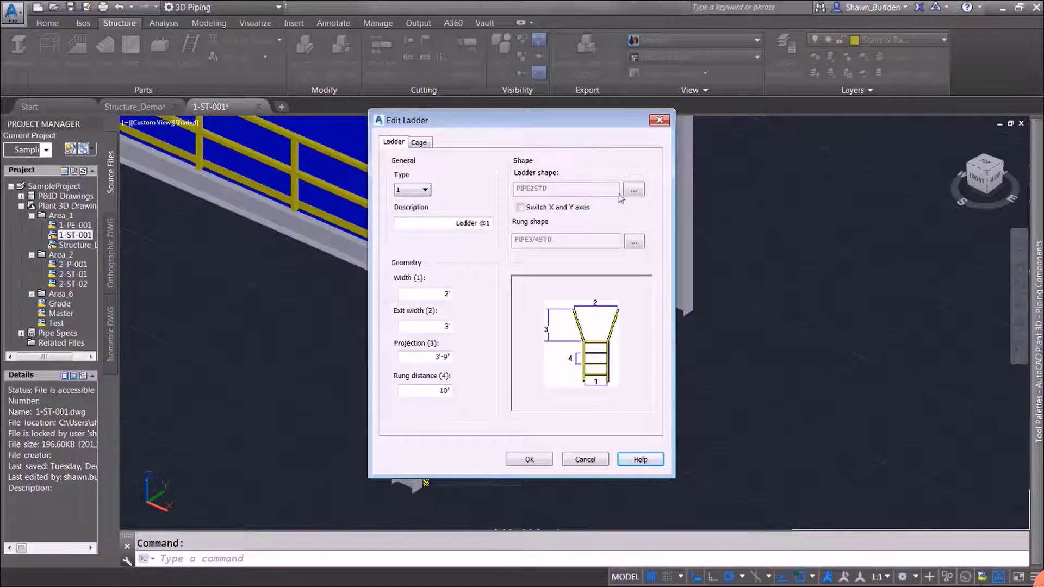
pyautogui.click(634, 190)
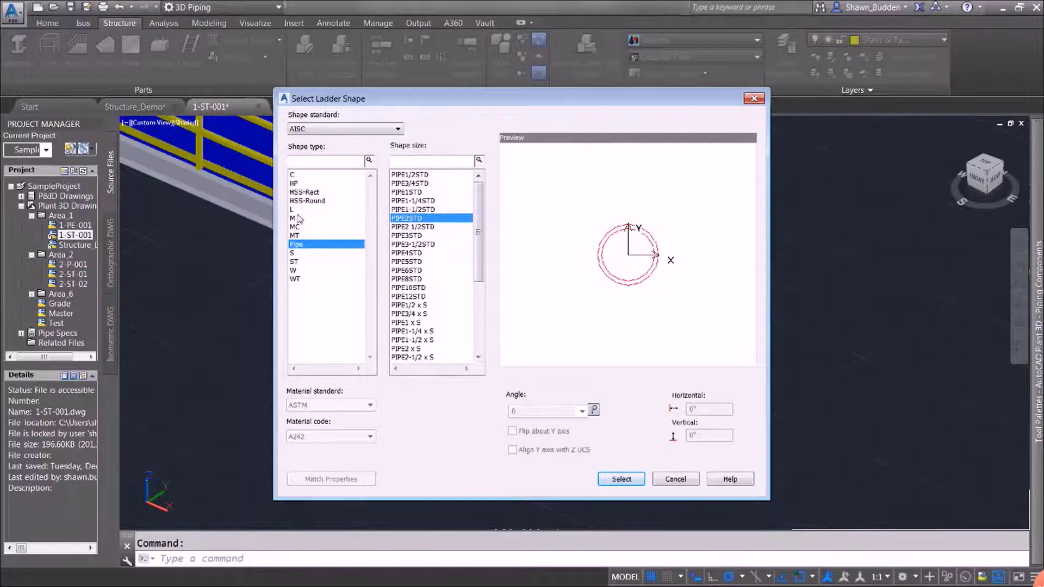
pyautogui.click(323, 194)
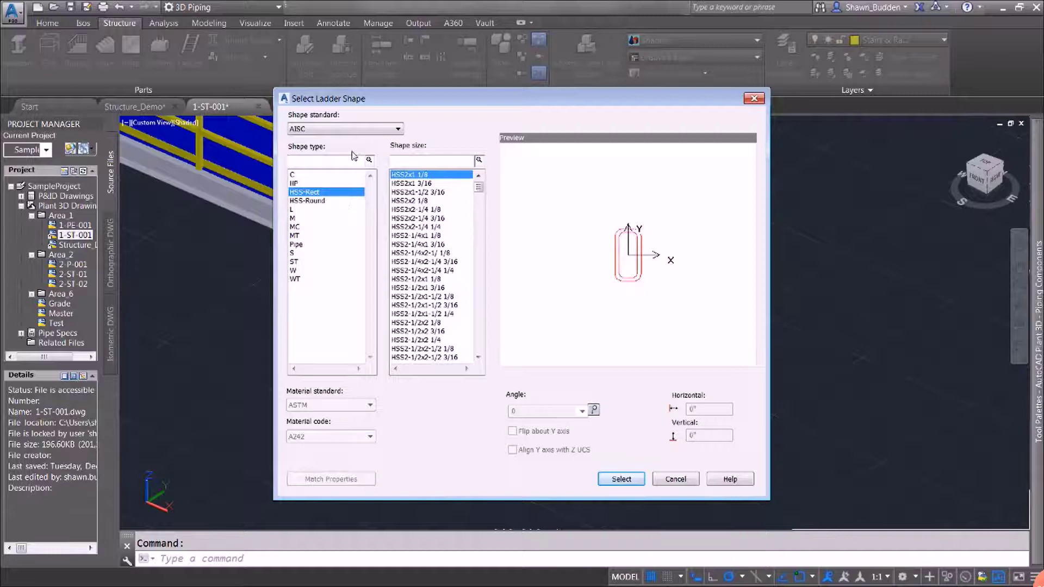
pyautogui.click(623, 478)
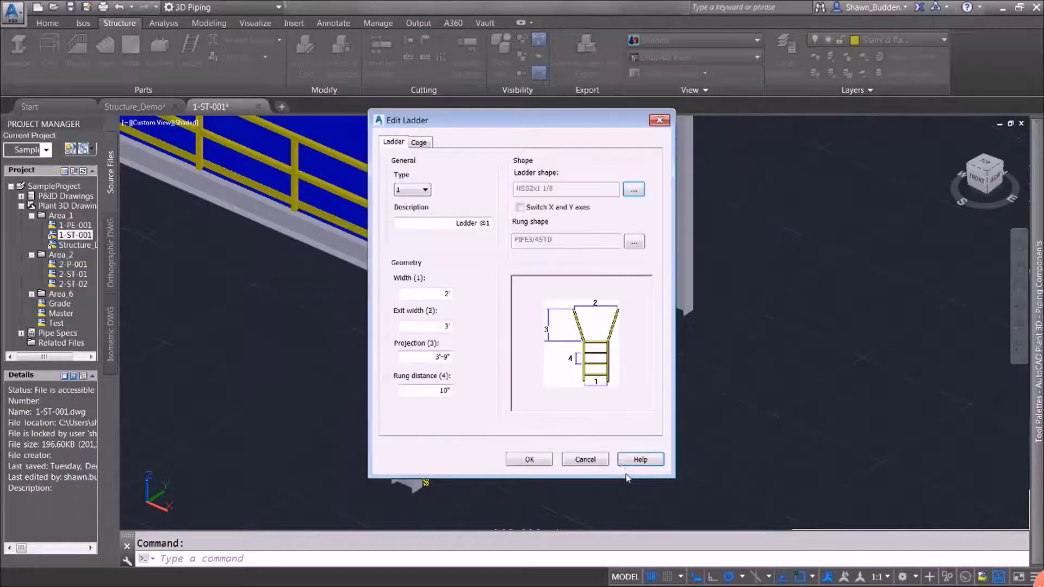
pyautogui.click(634, 243)
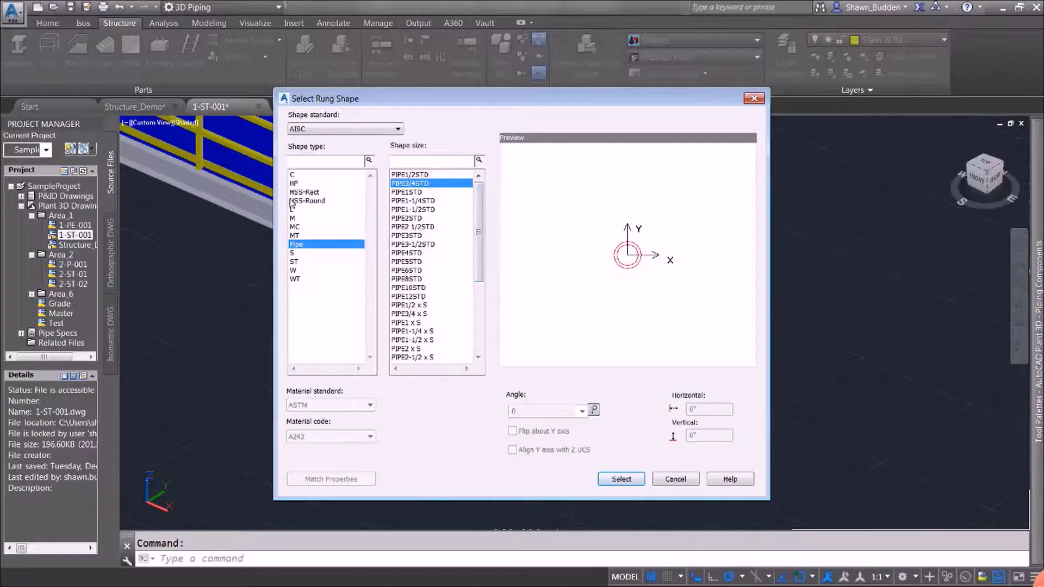
pyautogui.click(321, 193)
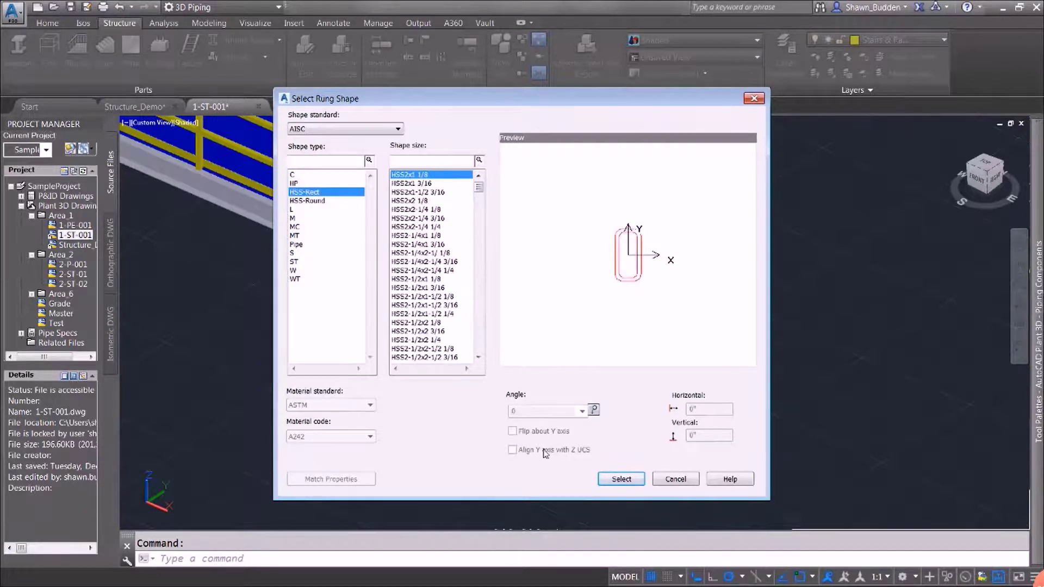
pyautogui.click(621, 479)
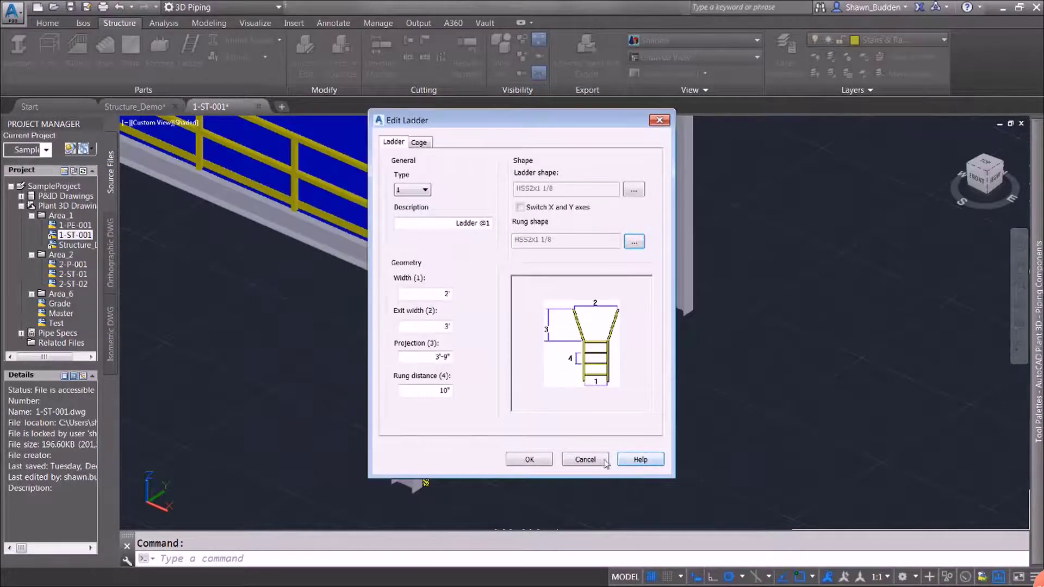
pyautogui.click(529, 460)
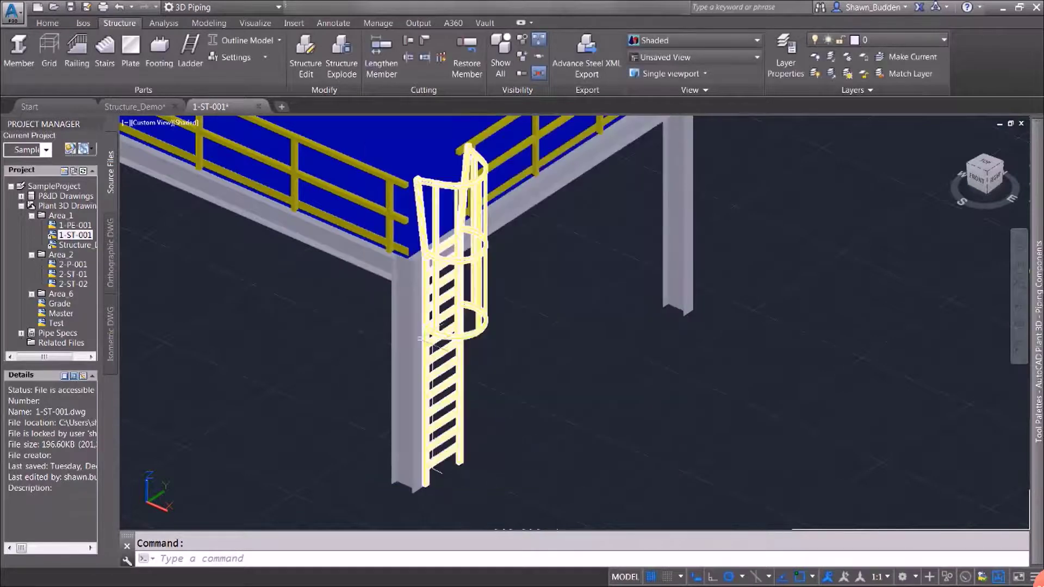
# Step: Change the caged ladder's Color from ByLayer to Red in its Properties palette
pyautogui.scroll(5, 427, 345)
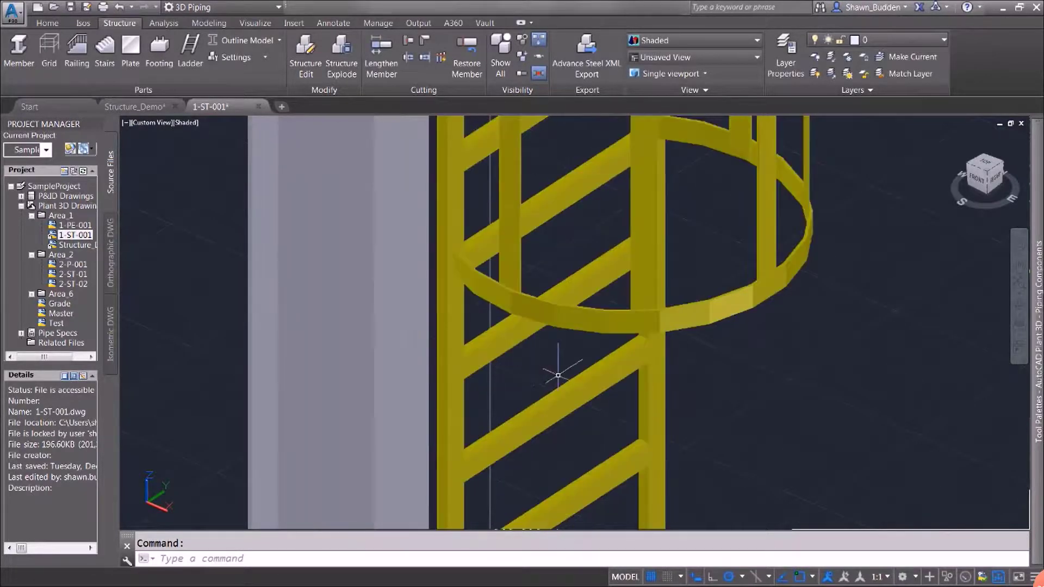
pyautogui.scroll(2, 558, 377)
pyautogui.scroll(-5, 557, 377)
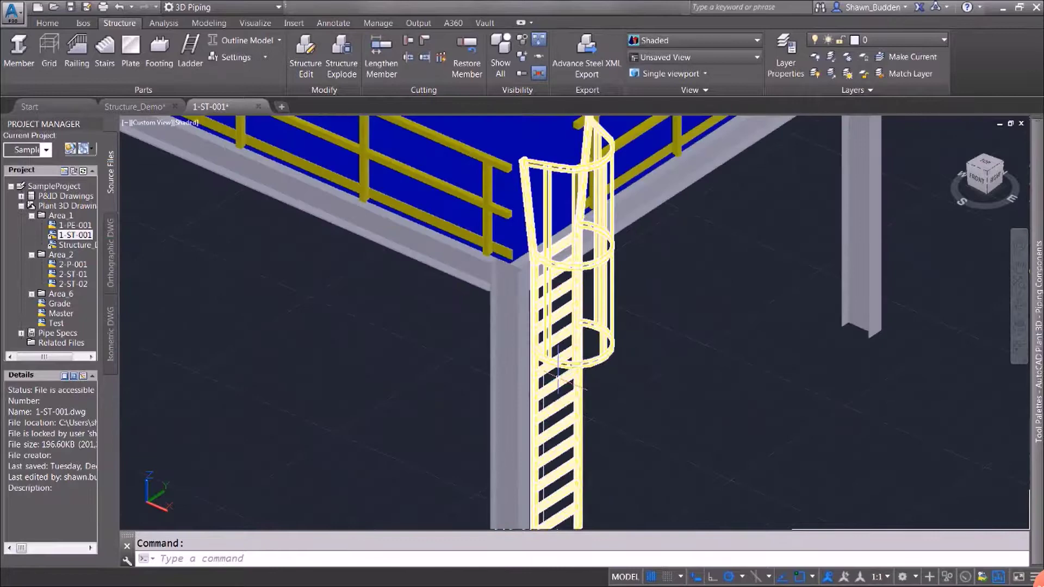
pyautogui.click(586, 360)
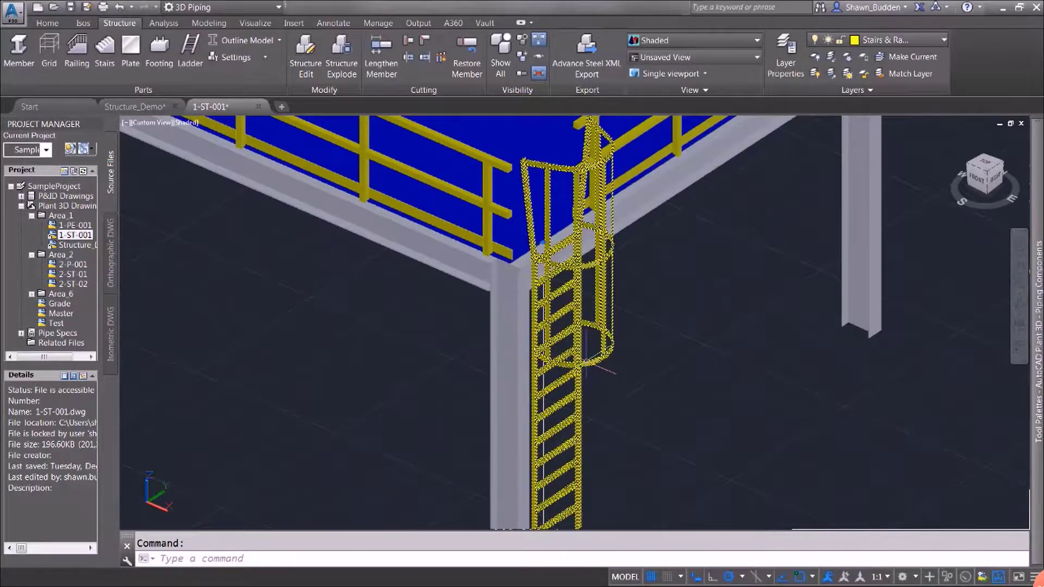
pyautogui.rightClick(586, 361)
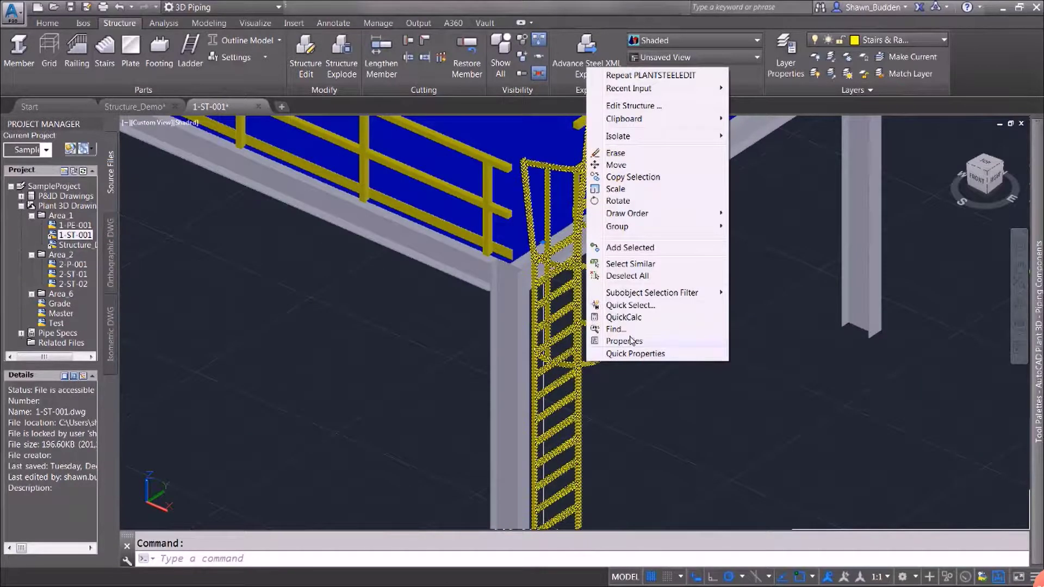
pyautogui.click(625, 342)
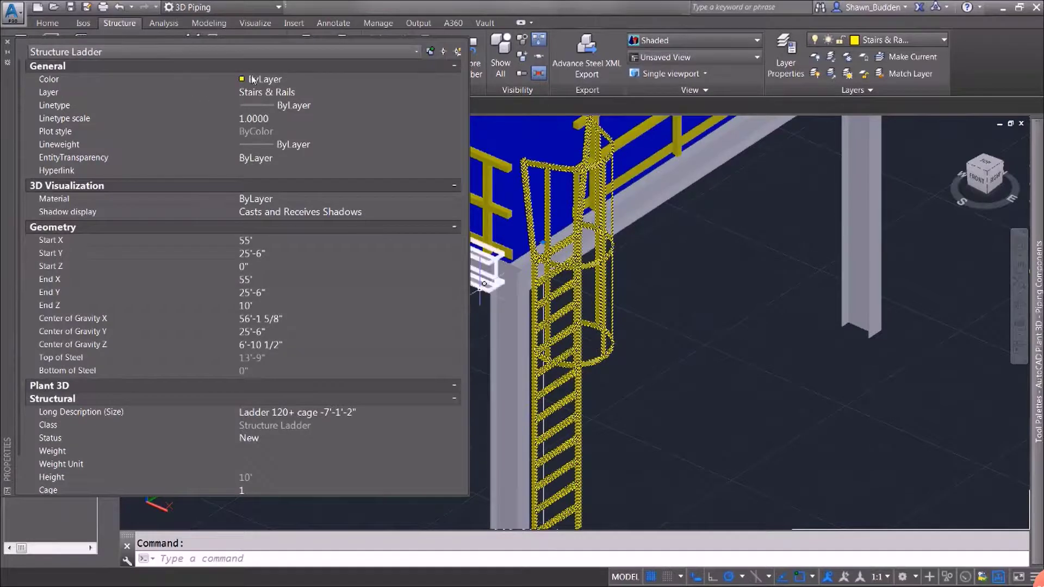
pyautogui.click(267, 81)
pyautogui.click(267, 80)
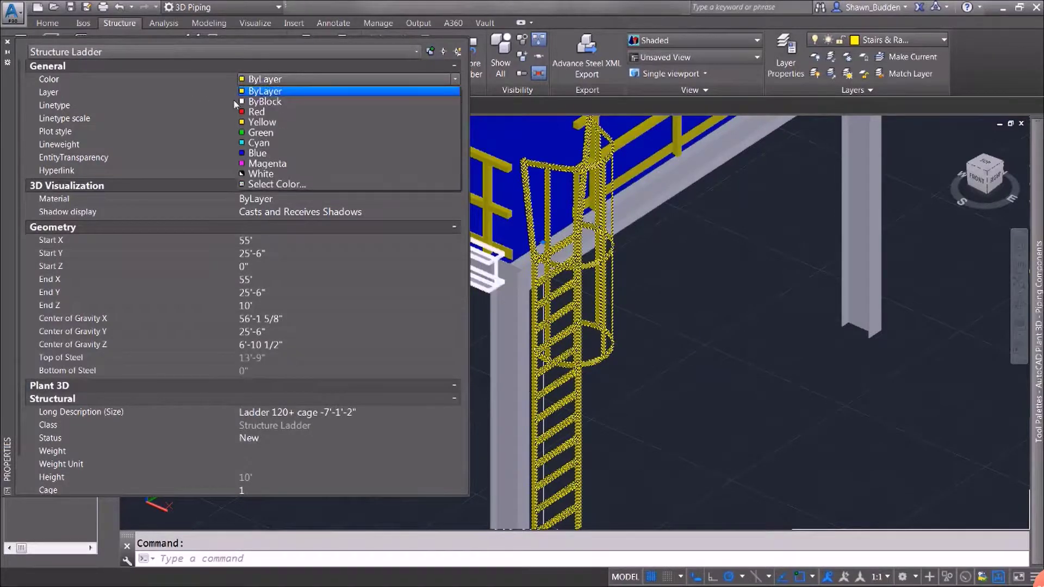
pyautogui.click(256, 111)
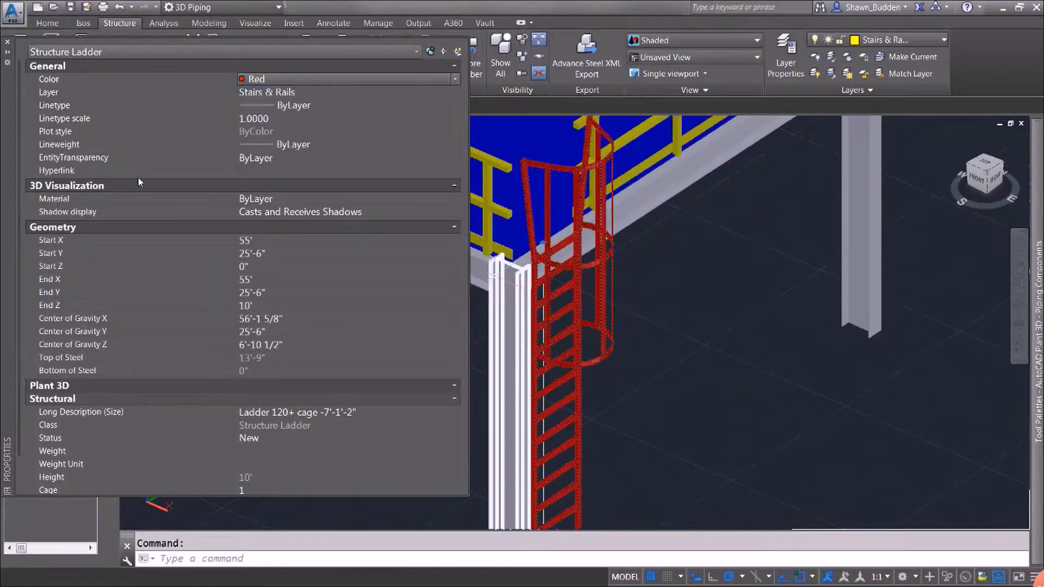
pyautogui.click(7, 43)
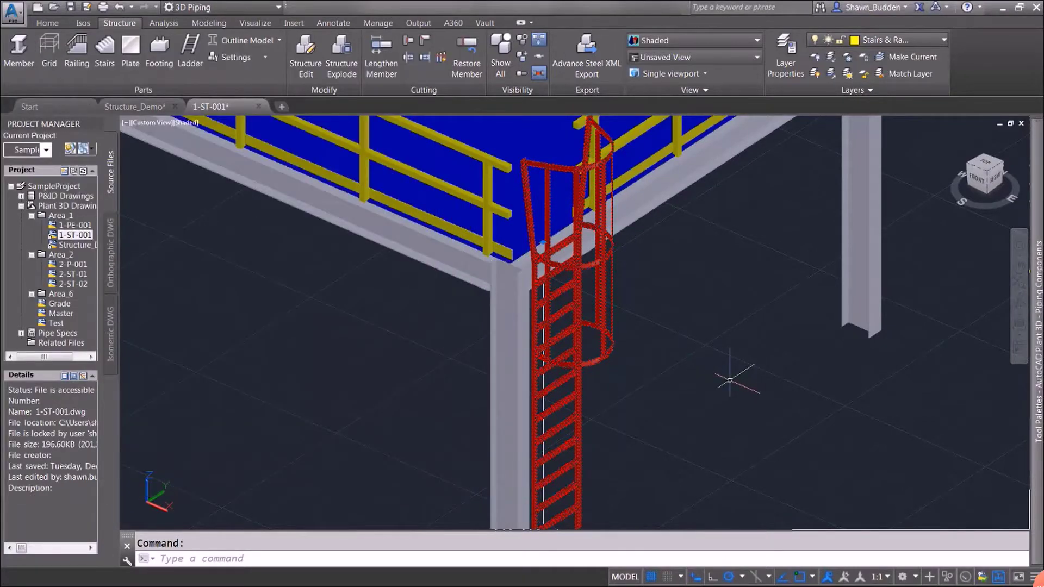
pyautogui.press('Escape')
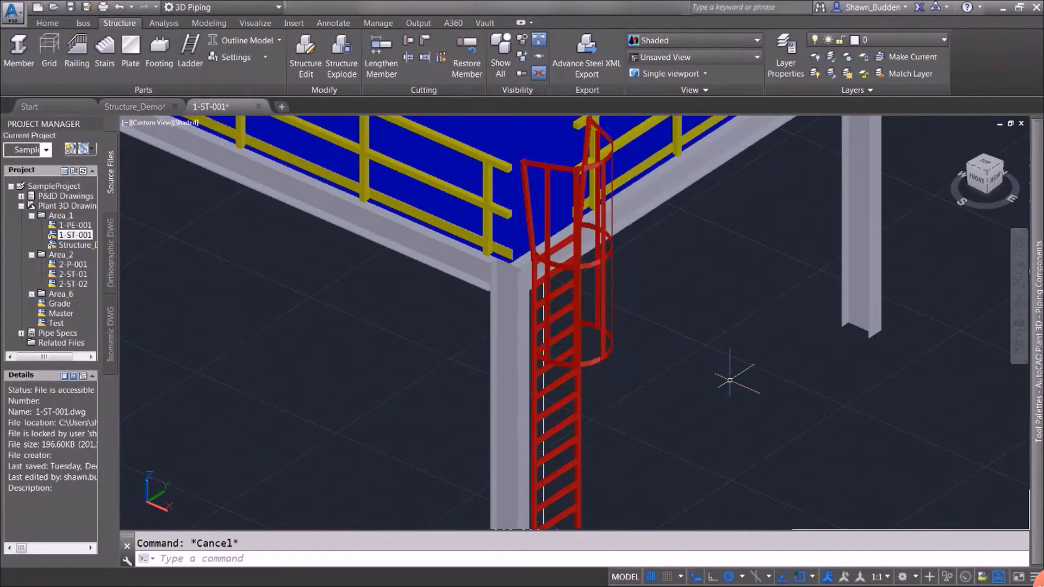